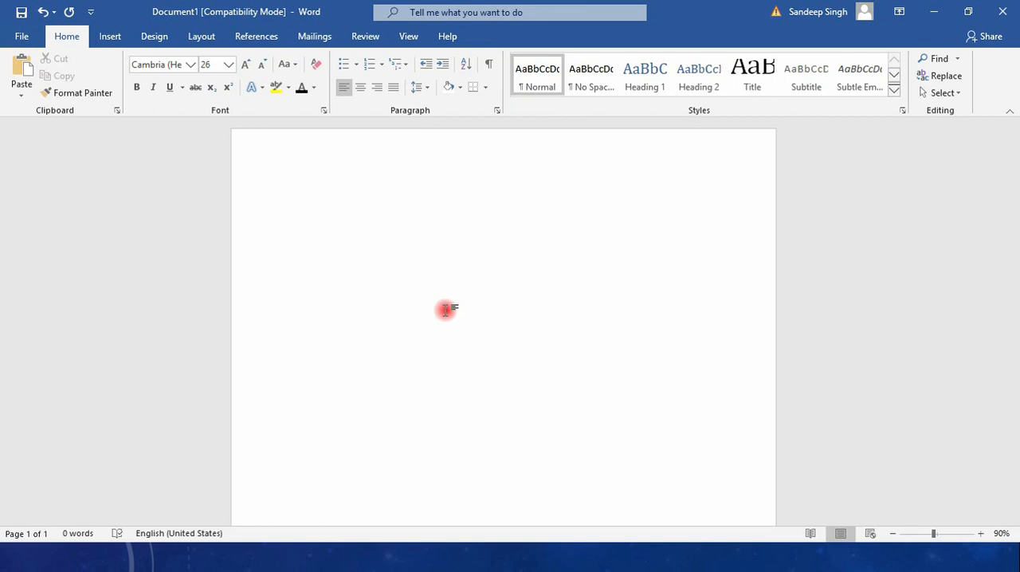
Write a greeting sentence giving the speaker's first name and ending "and I am technical instructor from edutainer."
type("Hello, ")
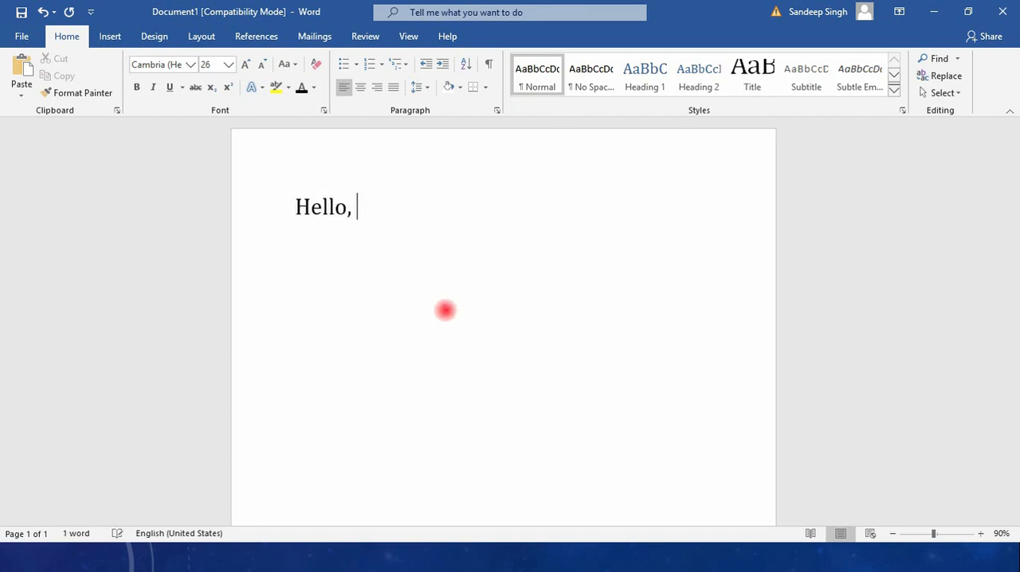
type("My name ")
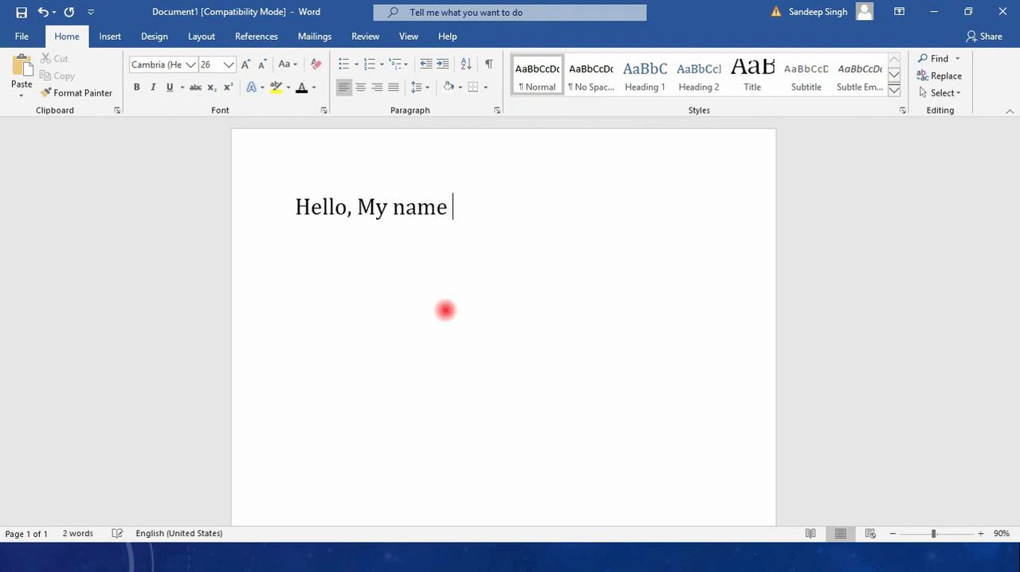
type("is Joh")
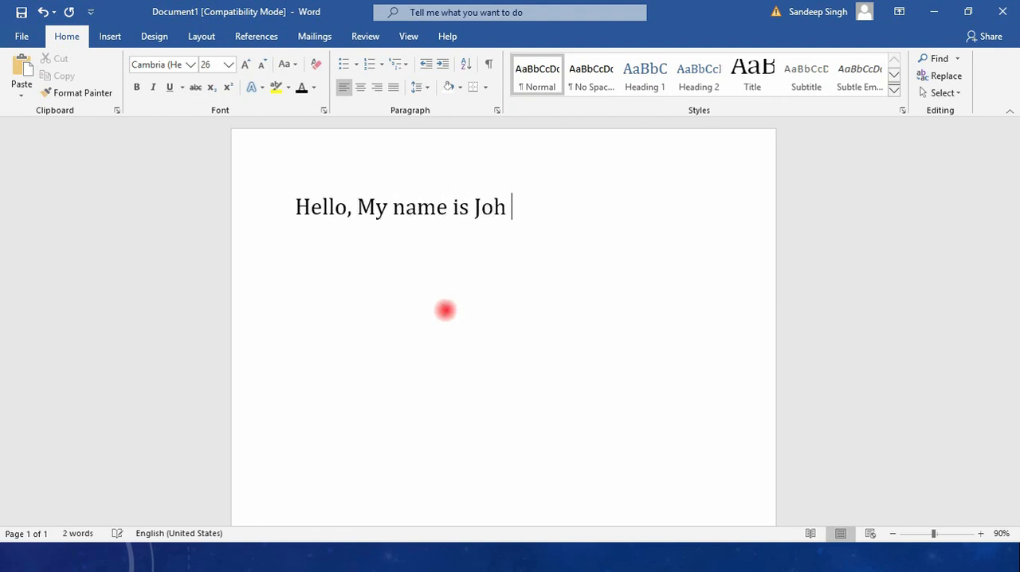
type("n and I")
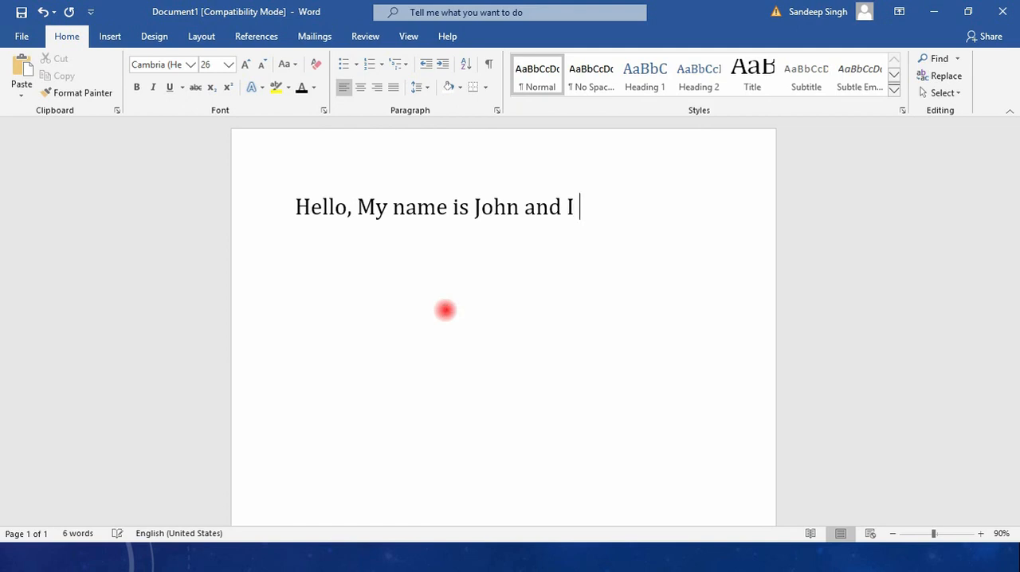
type(" am")
key("BackSpace")
type("technica")
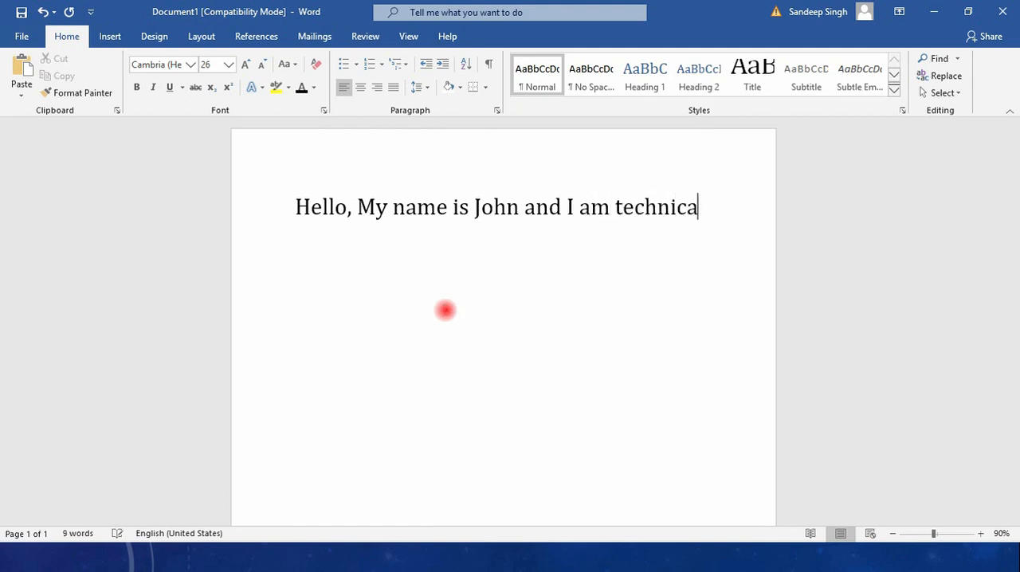
type("l instructor")
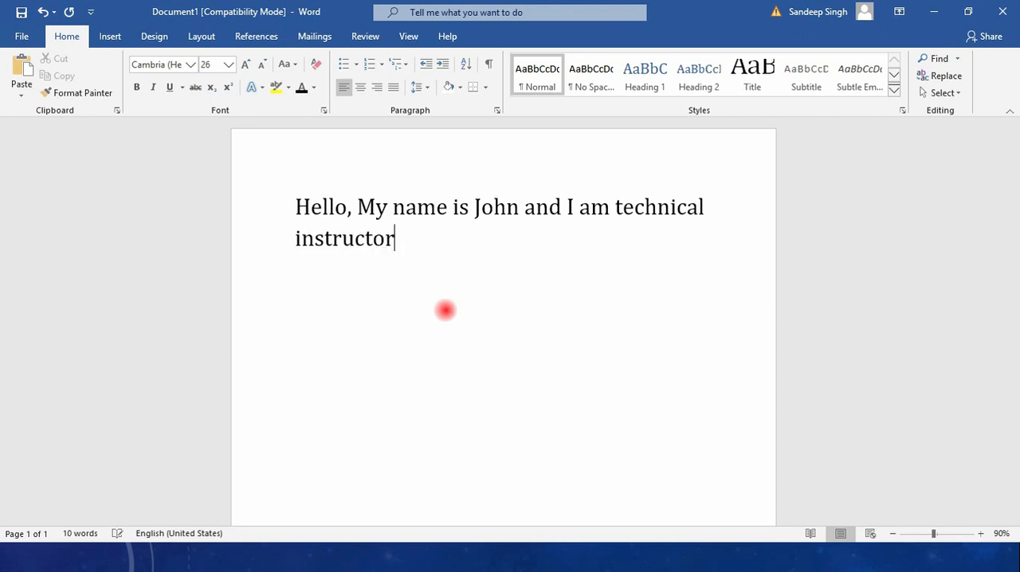
type(" from educt")
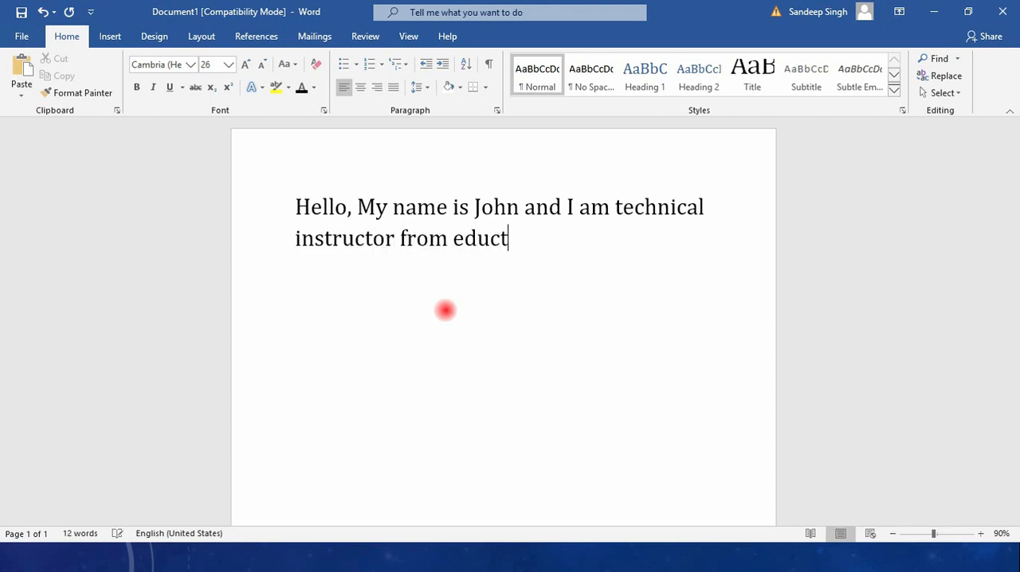
key("BackSpace")
key("BackSpace")
type("tainer.")
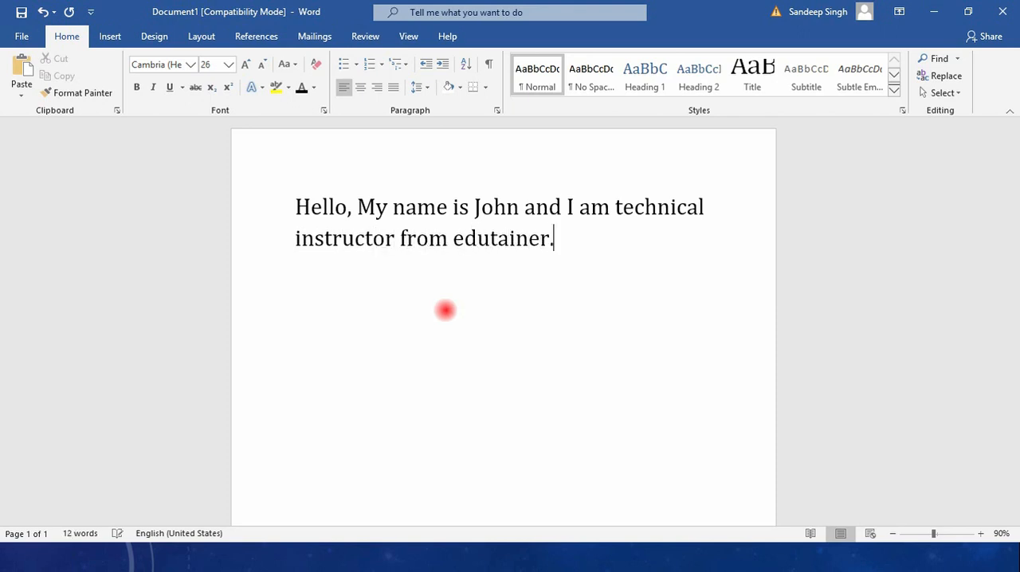
type(" Edutainer i")
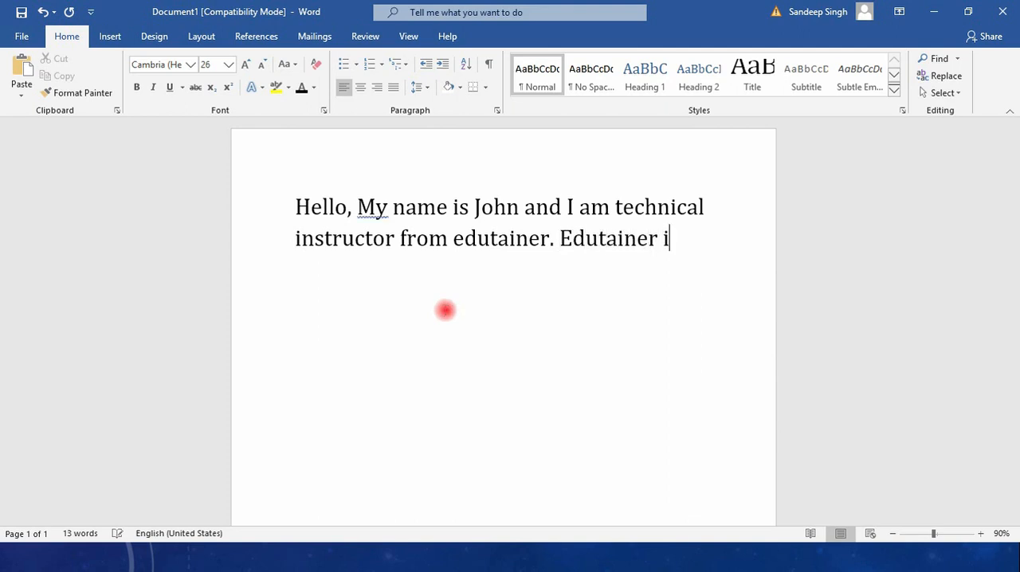
type("s great ")
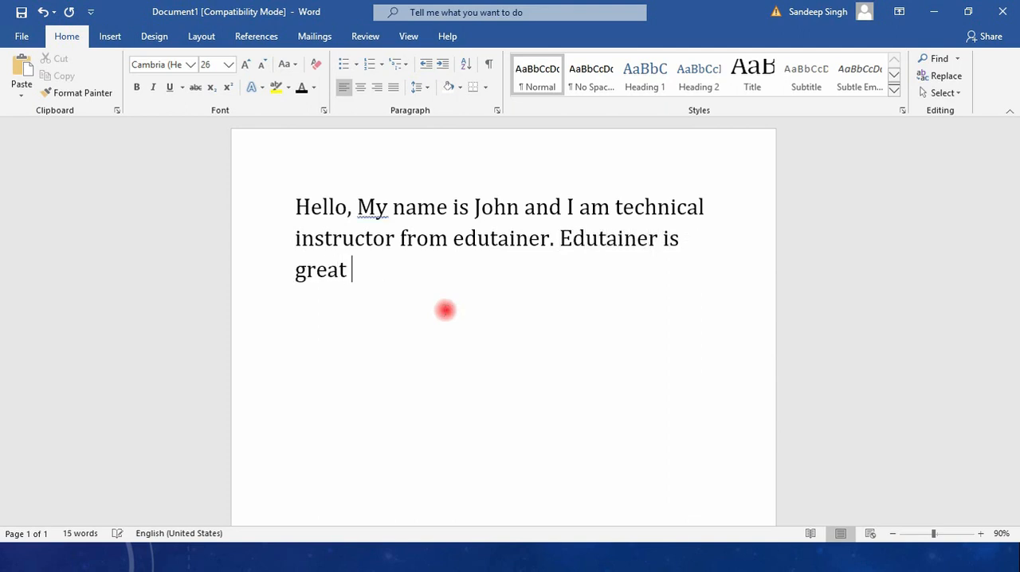
type("polatform")
Continue the paragraph with "Edutainer is great platform for the new students"
key("BackSpace")
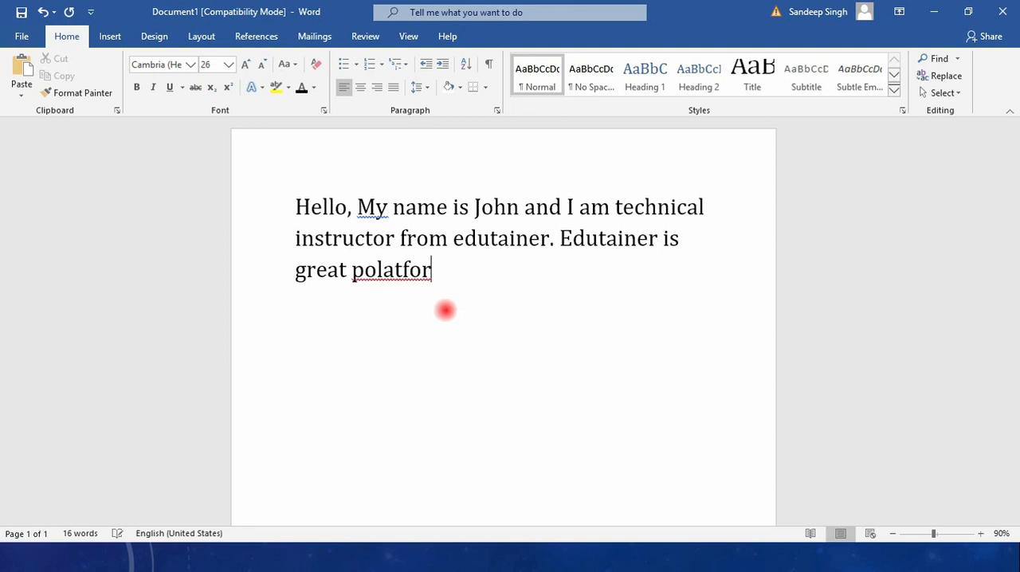
key("BackSpace")
key("BackSpace")
key("BackSpace")
key("BackSpace")
key("BackSpace")
key("BackSpace")
key("BackSpace")
type("latf")
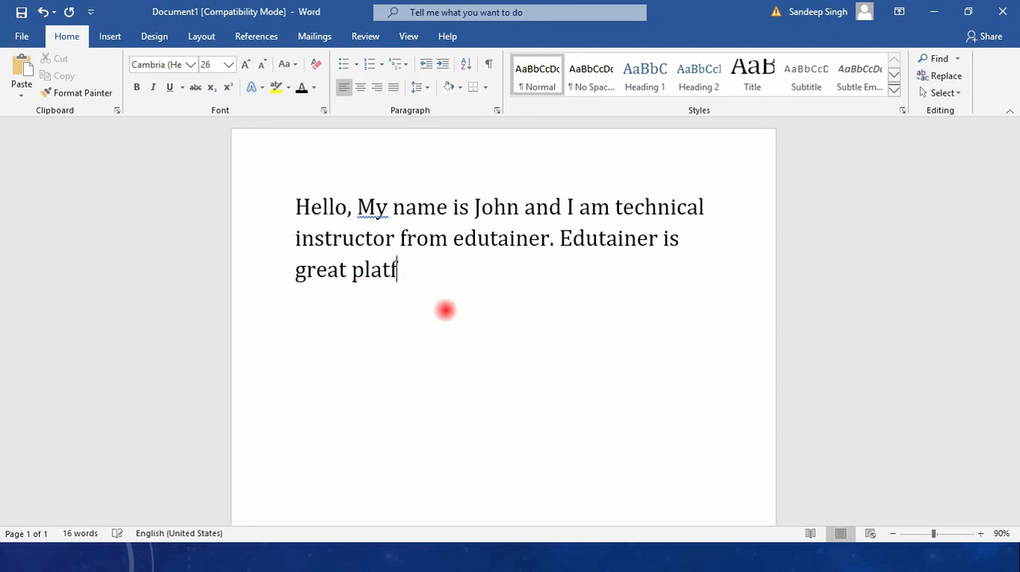
type("orm for the new")
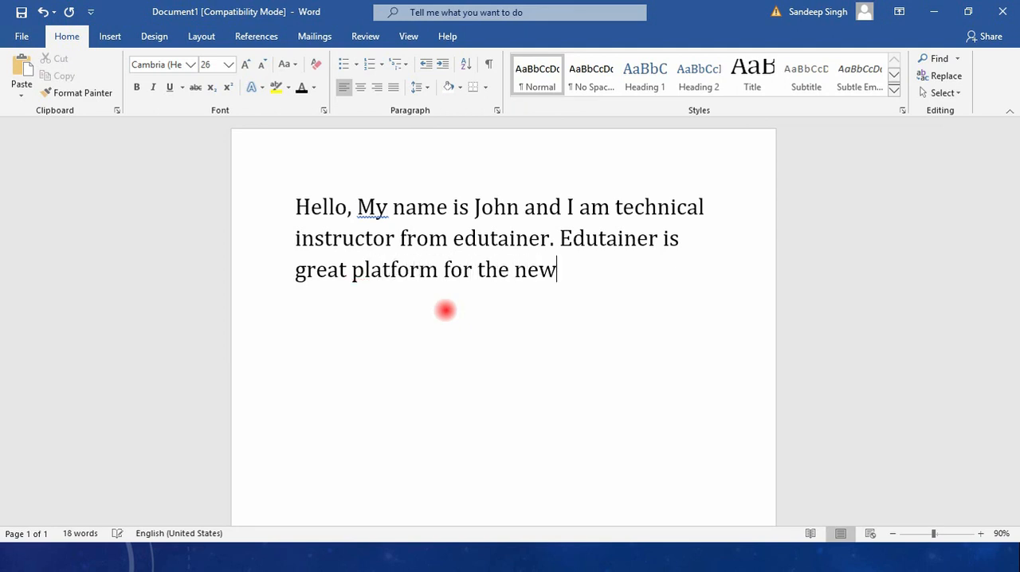
type(" students ")
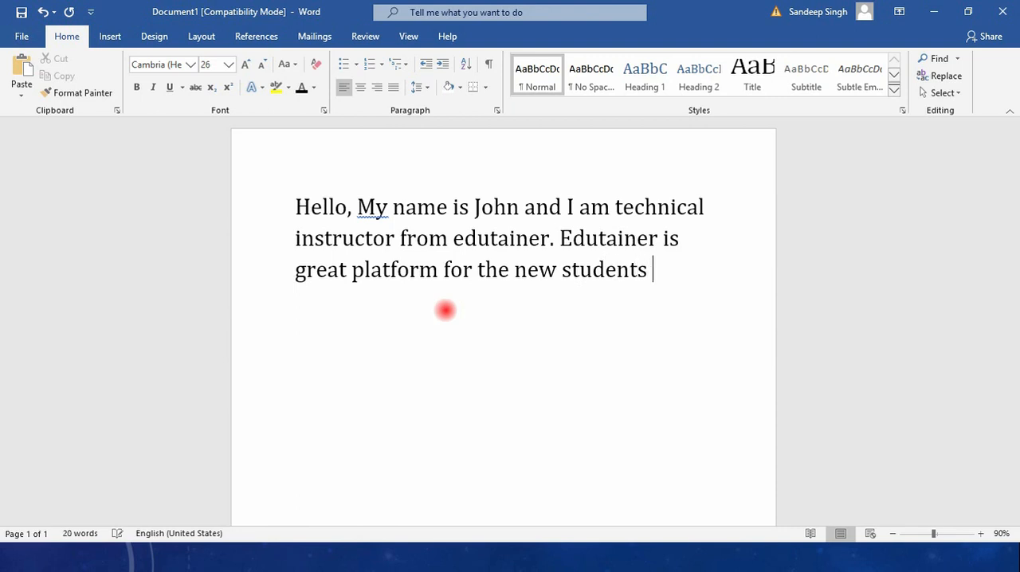
type("wh oare")
Complete the second sentence with "who are having a interest towards the technology."
key("BackSpace")
key("BackSpace")
key("BackSpace")
key("BackSpace")
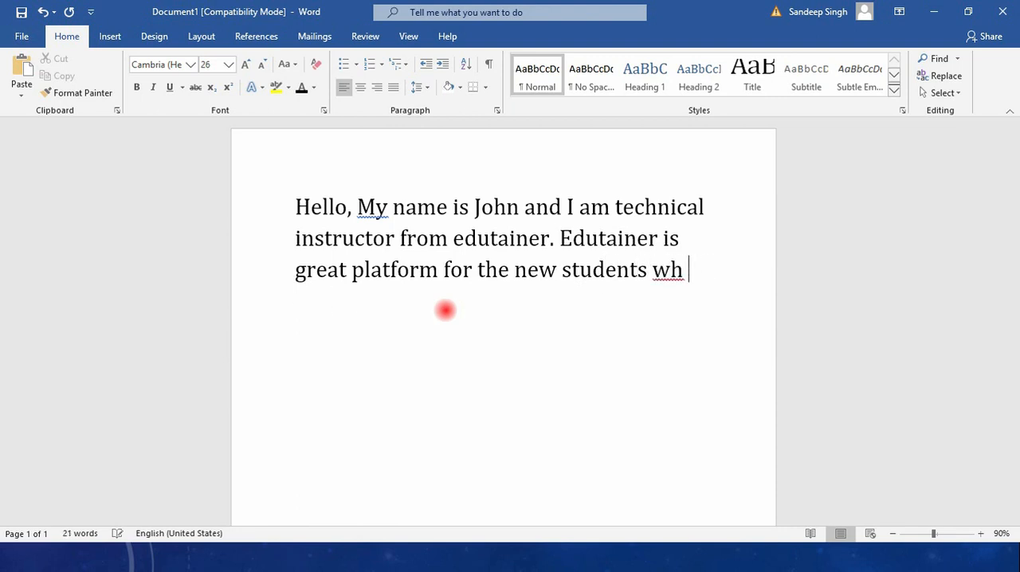
key("BackSpace")
type("o are havi")
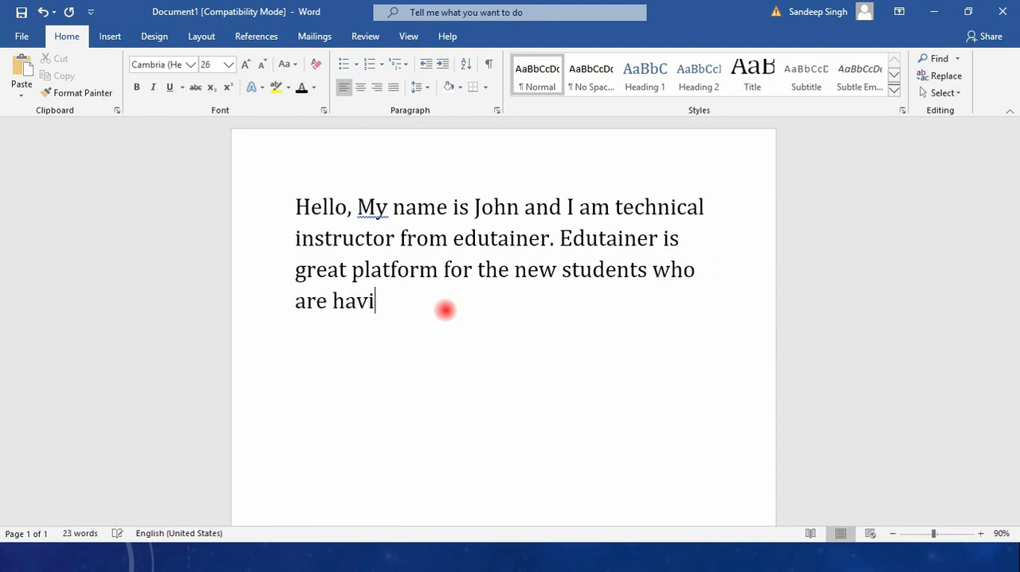
type("ng a intere")
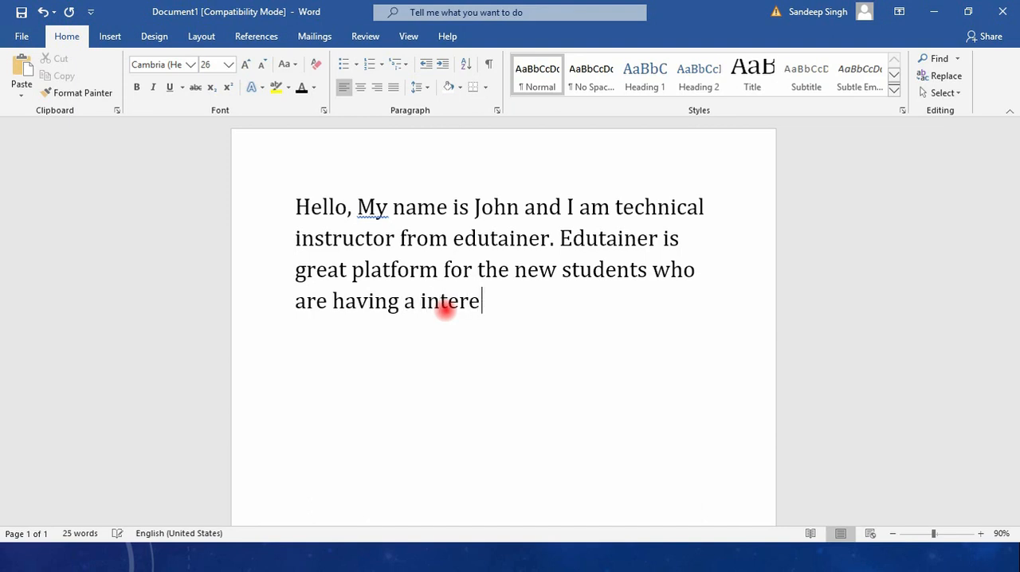
type("st toward")
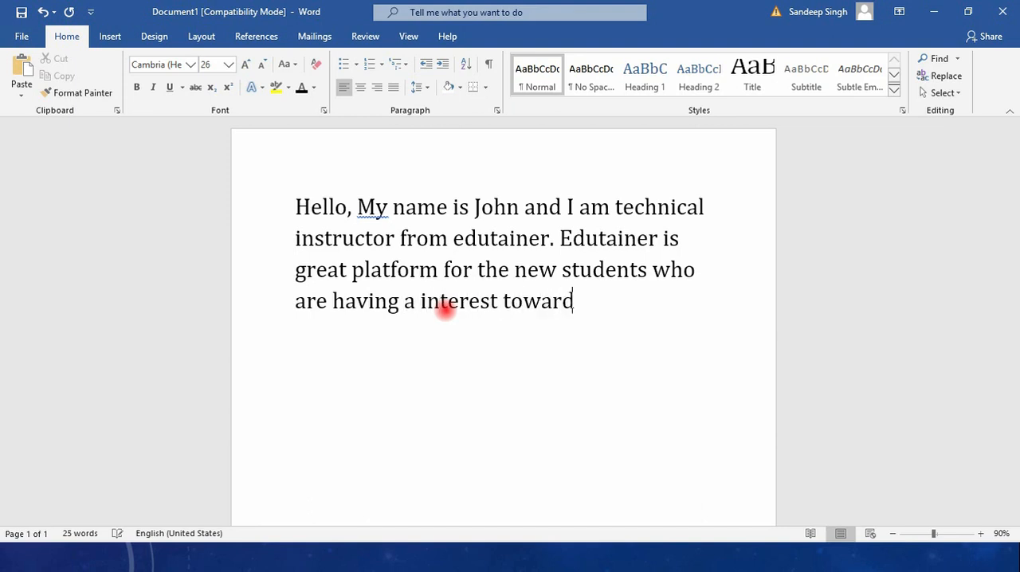
type("s the tech")
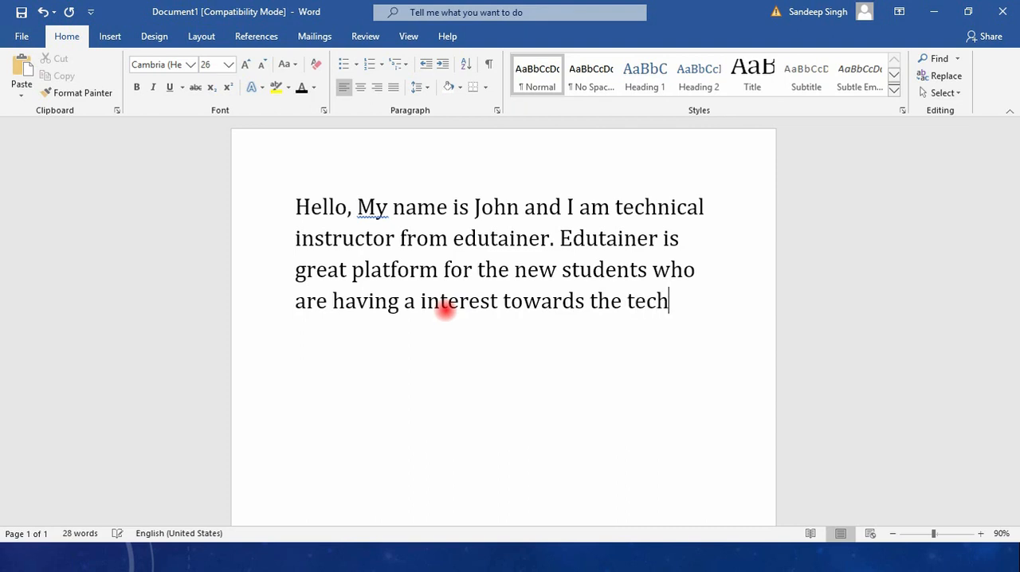
type("nolofu")
key("BackSpace")
key("BackSpace")
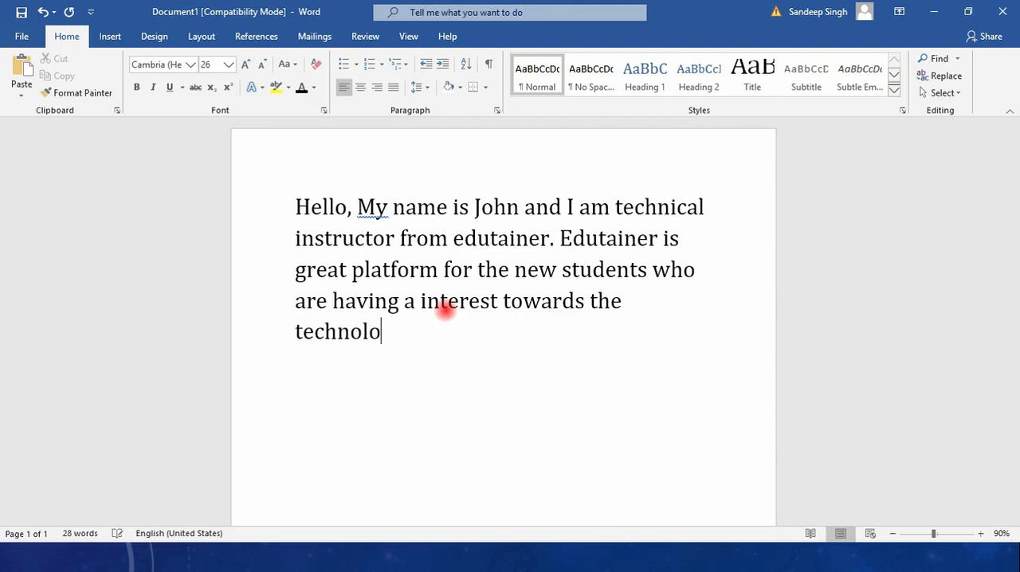
type("gy =")
key("BackSpace")
key("BackSpace")
type(".")
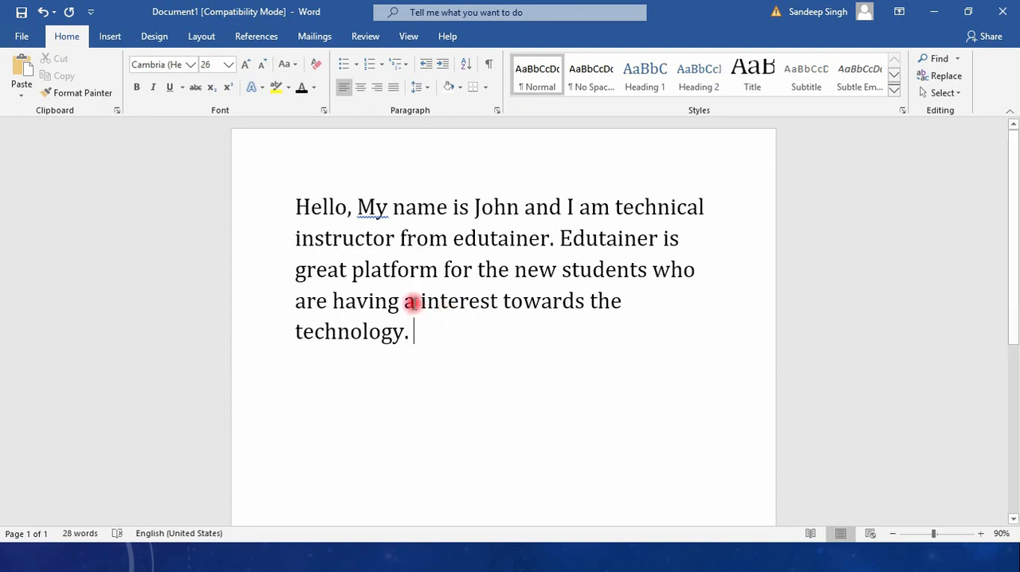
Accept the grammar suggestions "my" for the capitalized "My" and "an" for the article before "interest"
right_click(377, 207)
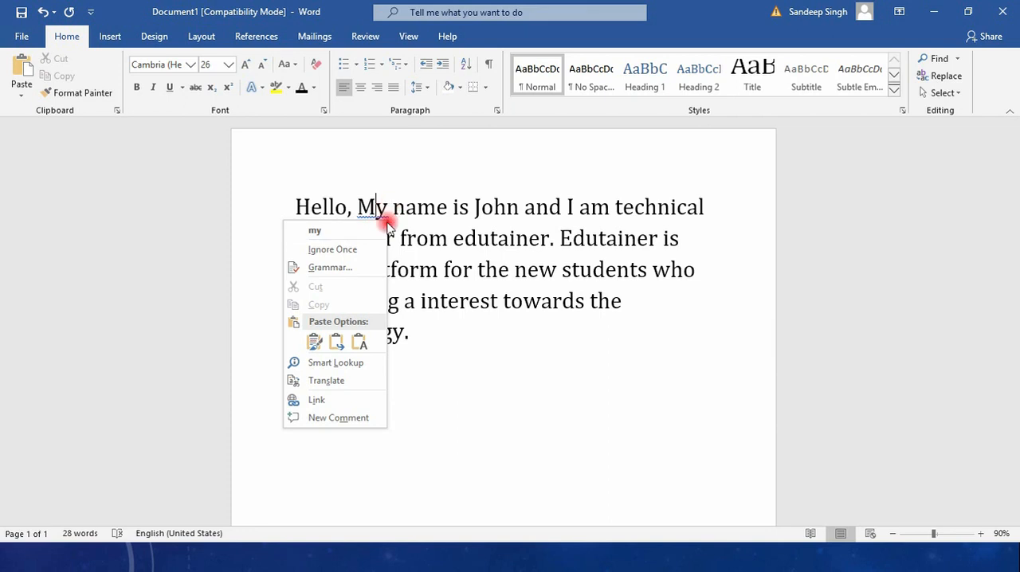
left_click(326, 231)
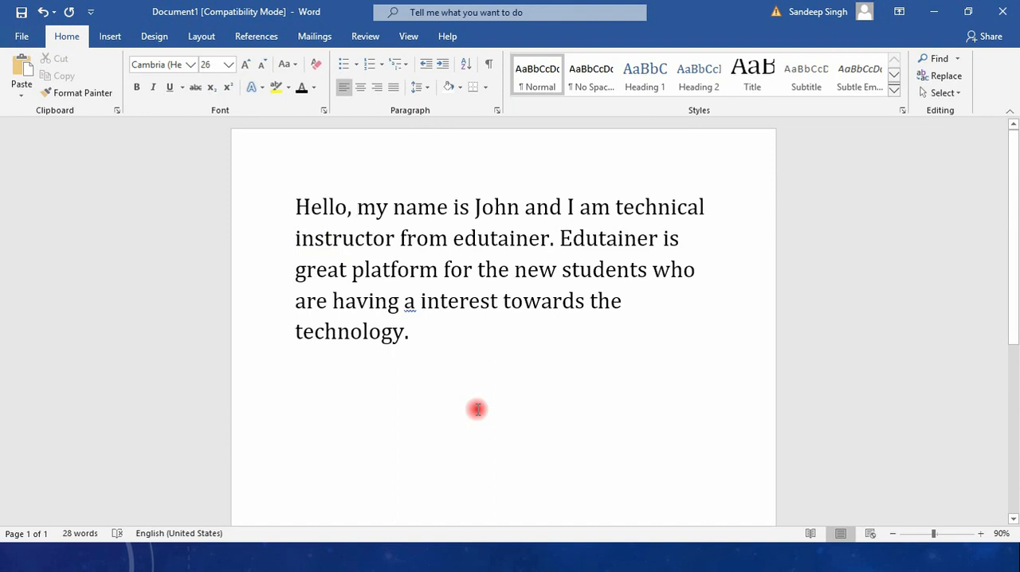
left_click(416, 304)
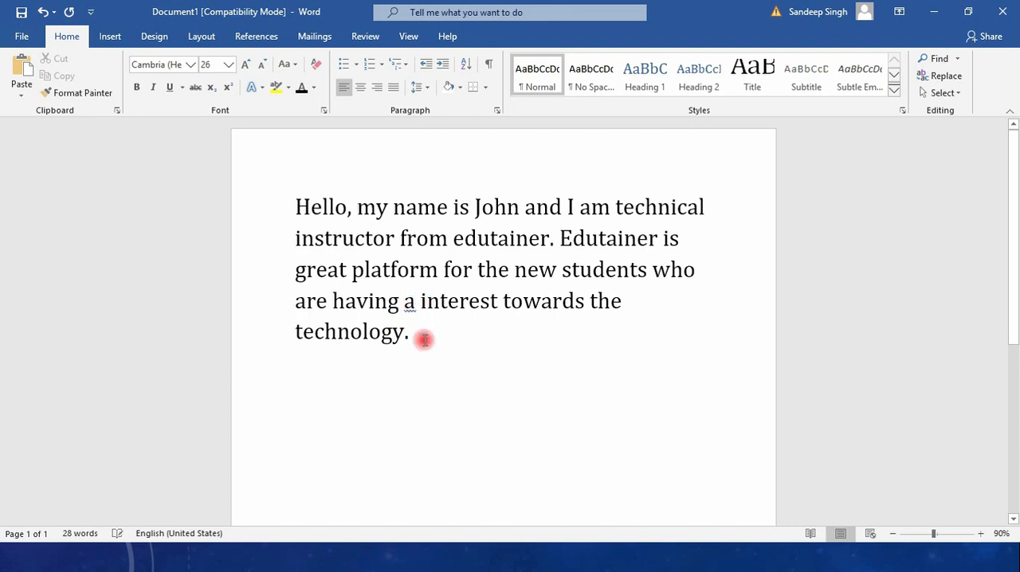
right_click(412, 304)
left_click(405, 324)
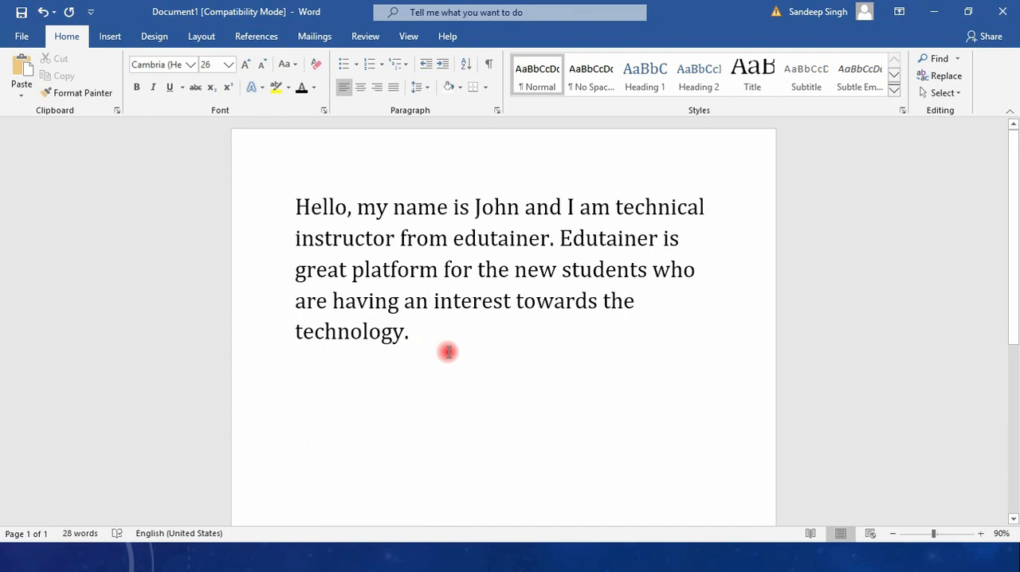
Try center and right alignment on the whole paragraph and settle on justified alignment
left_click_drag(448, 352, 278, 199)
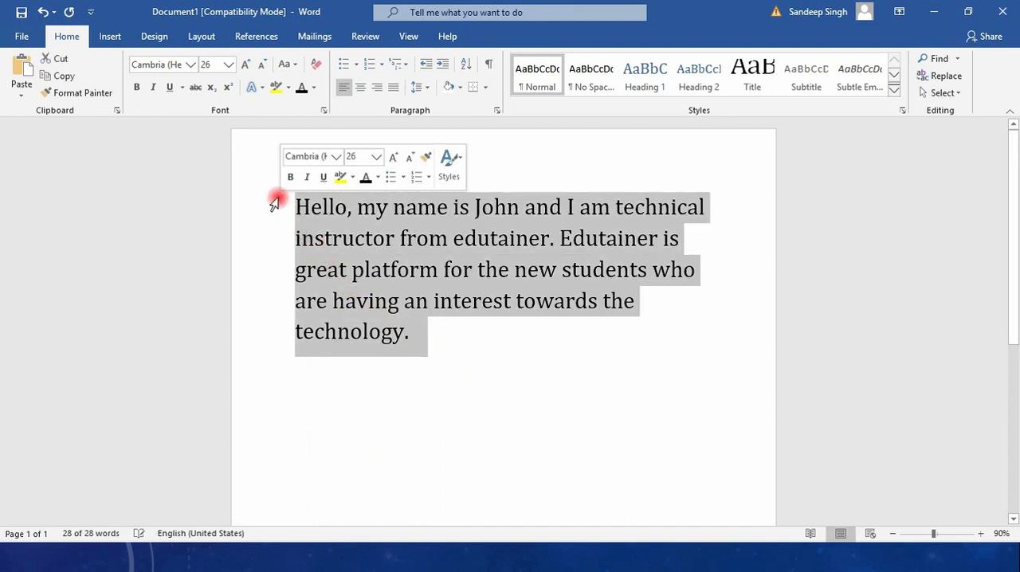
left_click(356, 89)
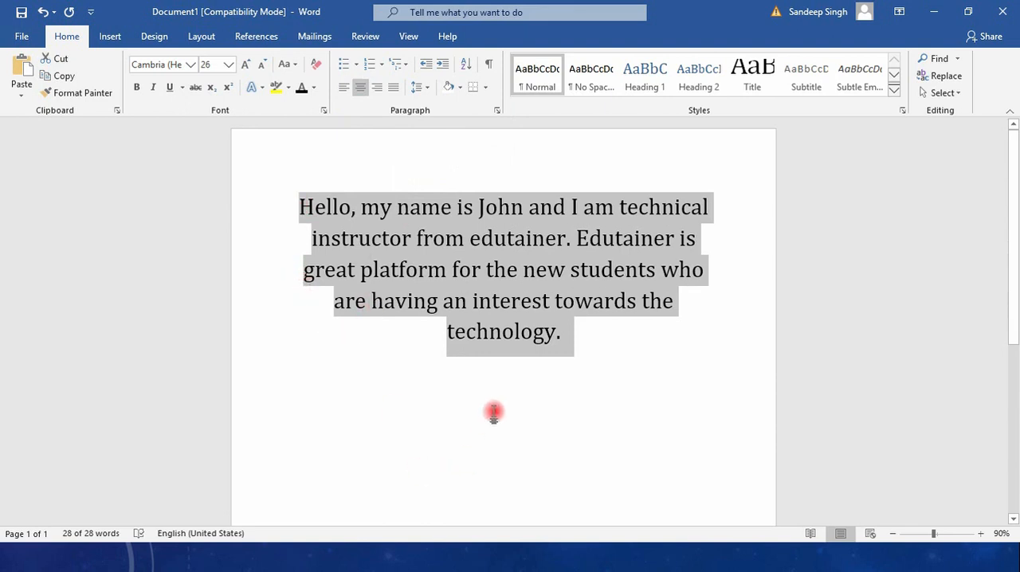
left_click(374, 88)
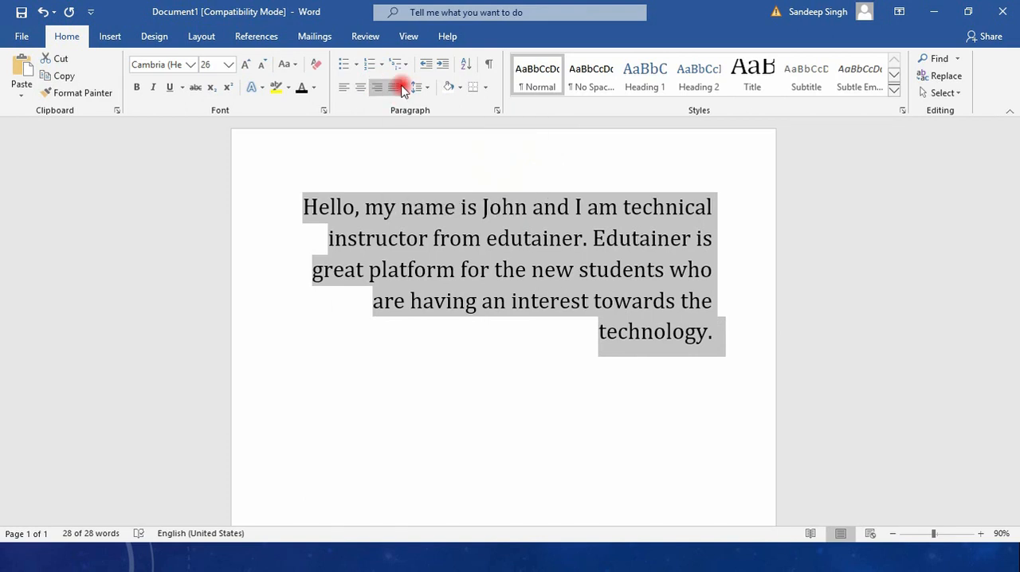
left_click(394, 88)
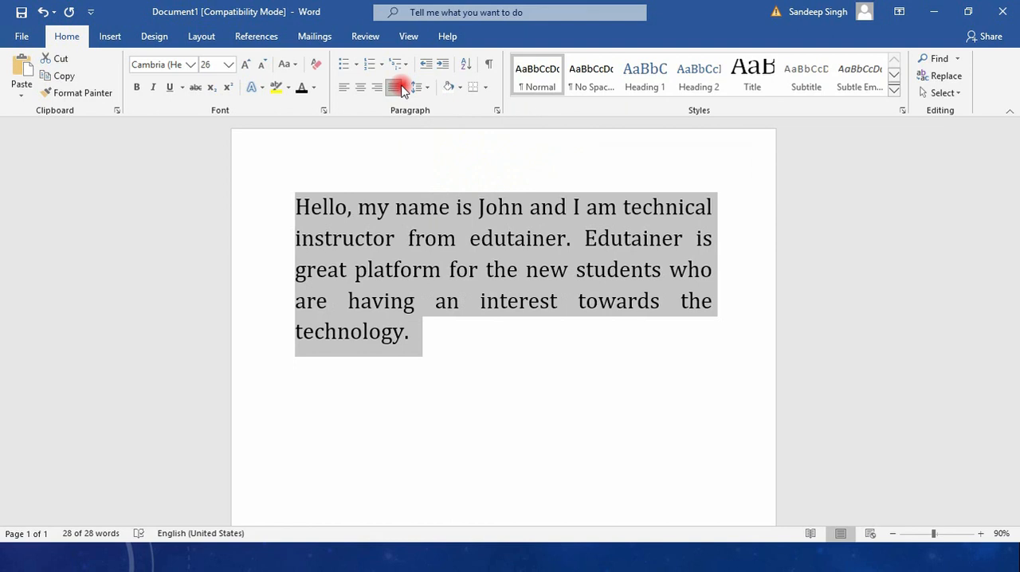
Try the Narrow page margins of 0.5" and restore the Normal margins of 1"
left_click(202, 35)
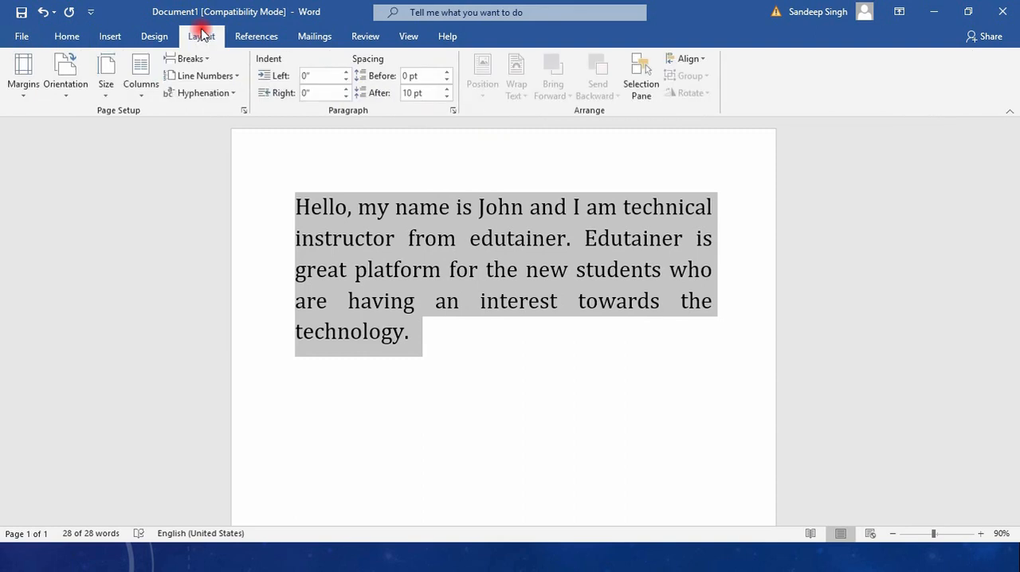
left_click(23, 80)
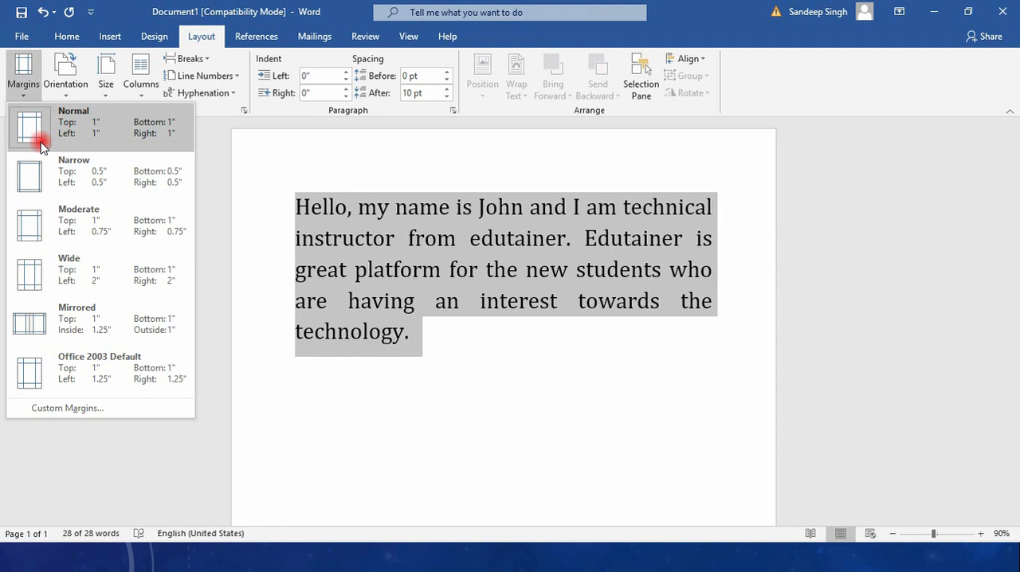
left_click(76, 174)
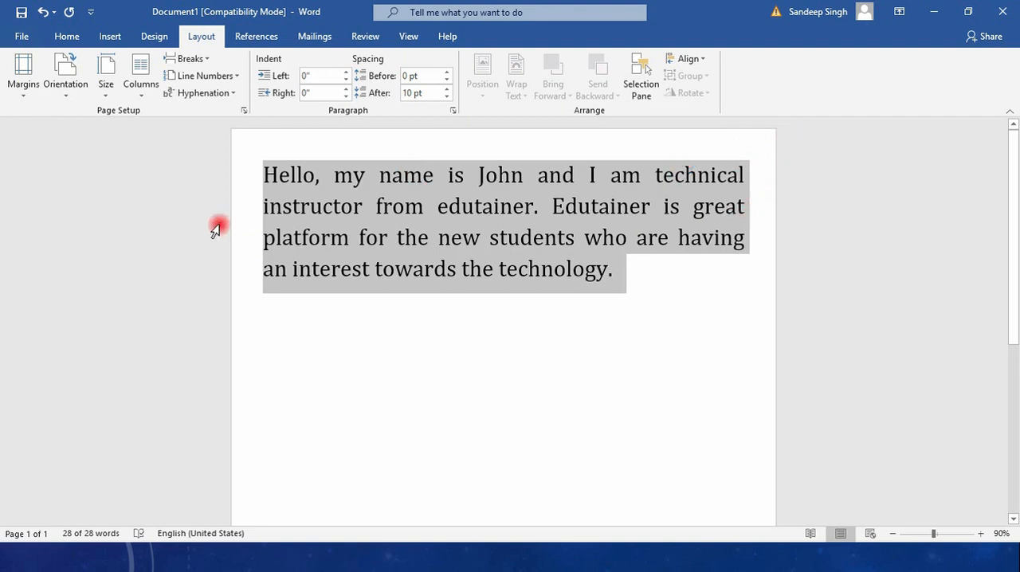
left_click(23, 80)
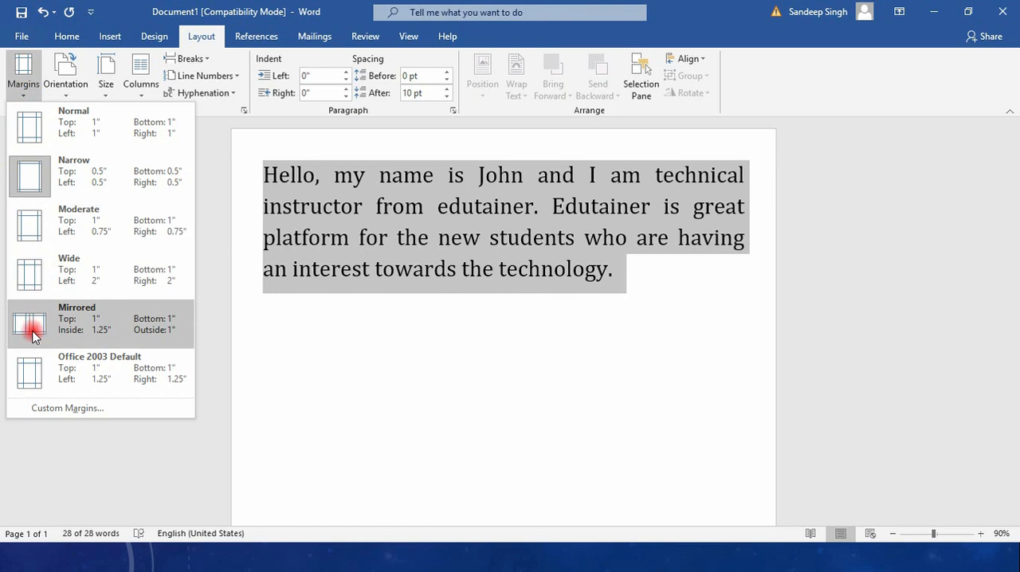
left_click(67, 130)
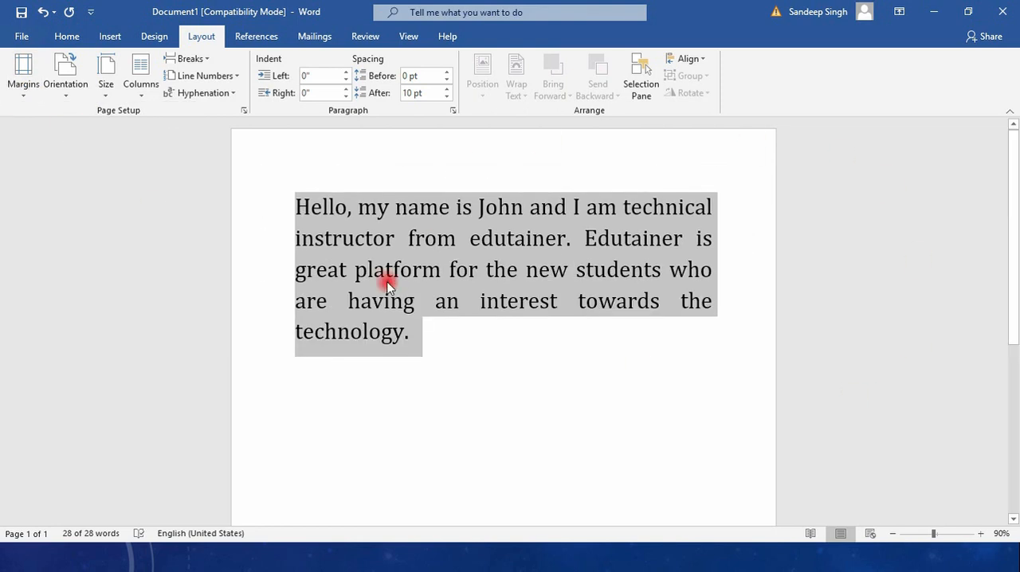
left_click(56, 42)
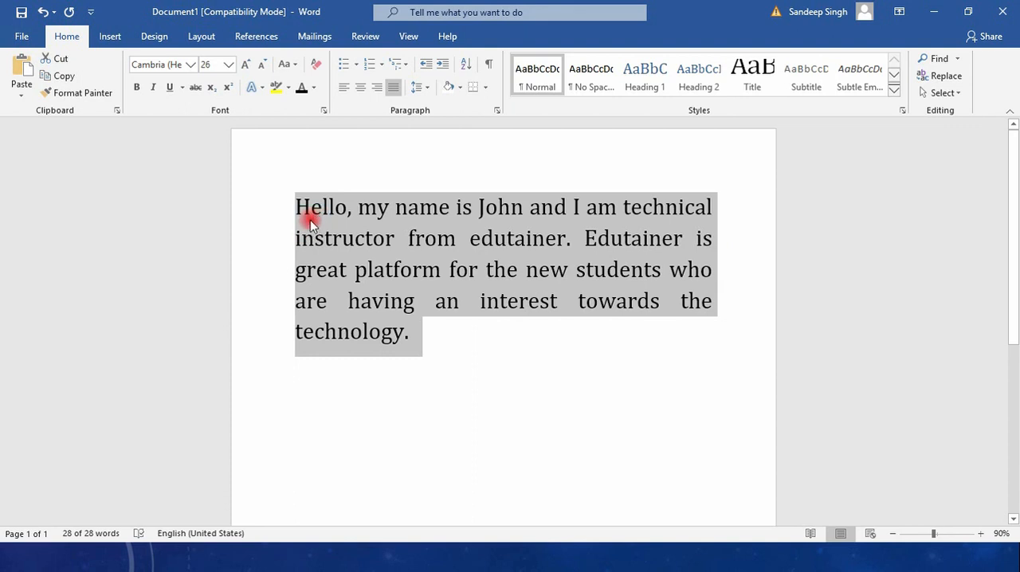
Try a line spacing of 1.5 on the whole paragraph and settle on 1.0
left_click(420, 88)
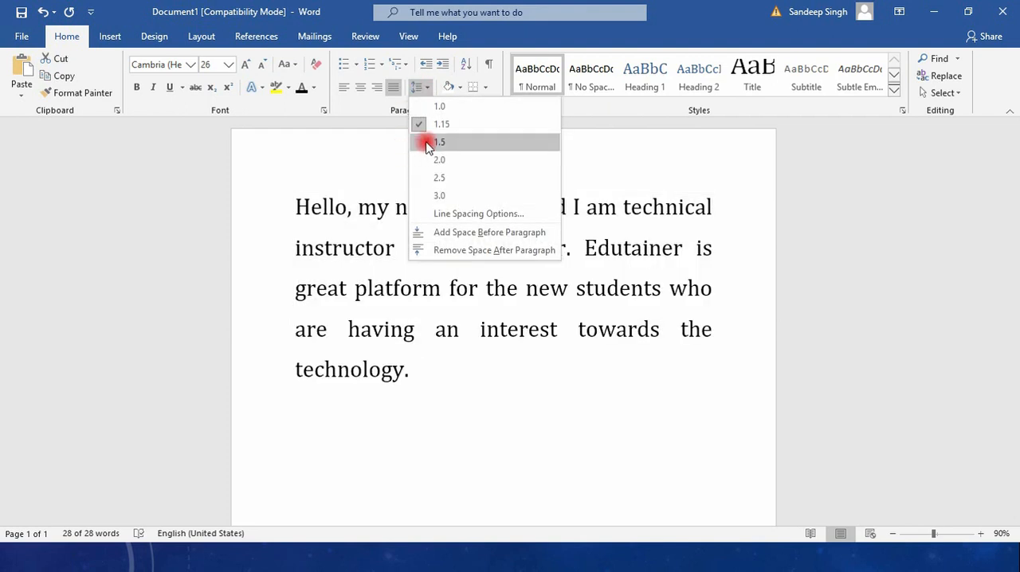
left_click(428, 145)
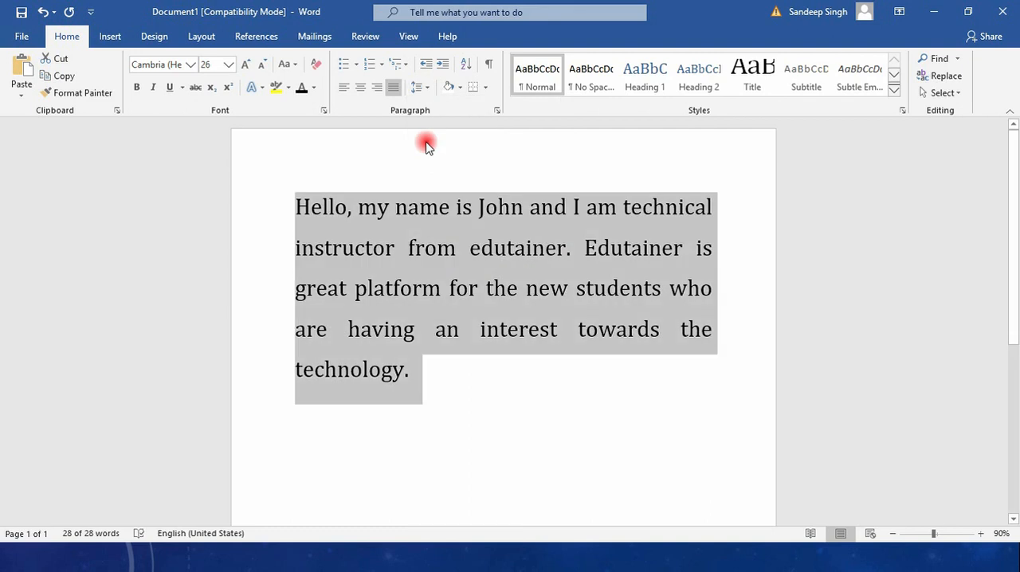
left_click(420, 85)
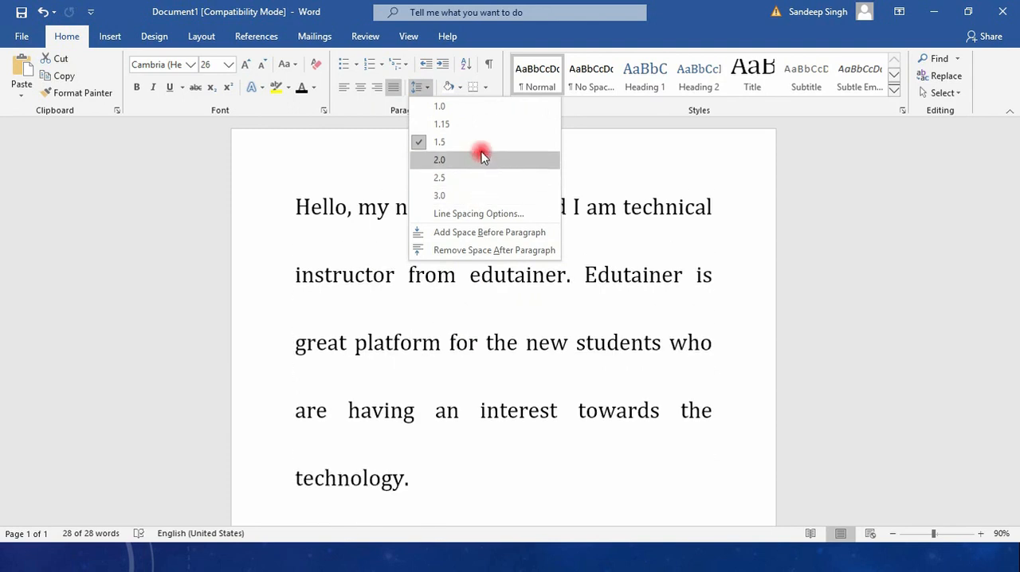
left_click(481, 108)
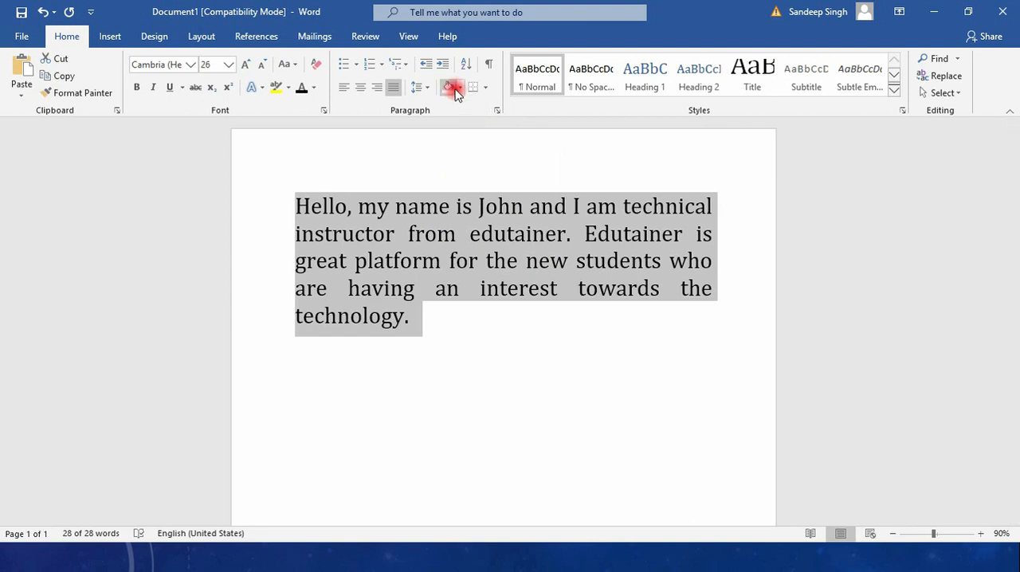
left_click(458, 90)
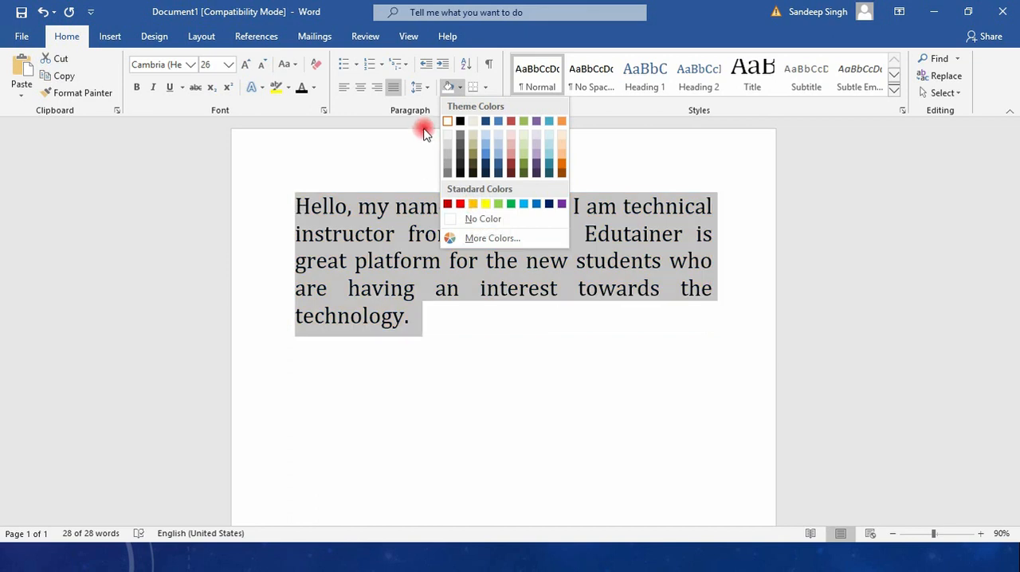
left_click(377, 172)
Start a bulleted list with solid round bullets on a new line below the paragraph
left_click(455, 310)
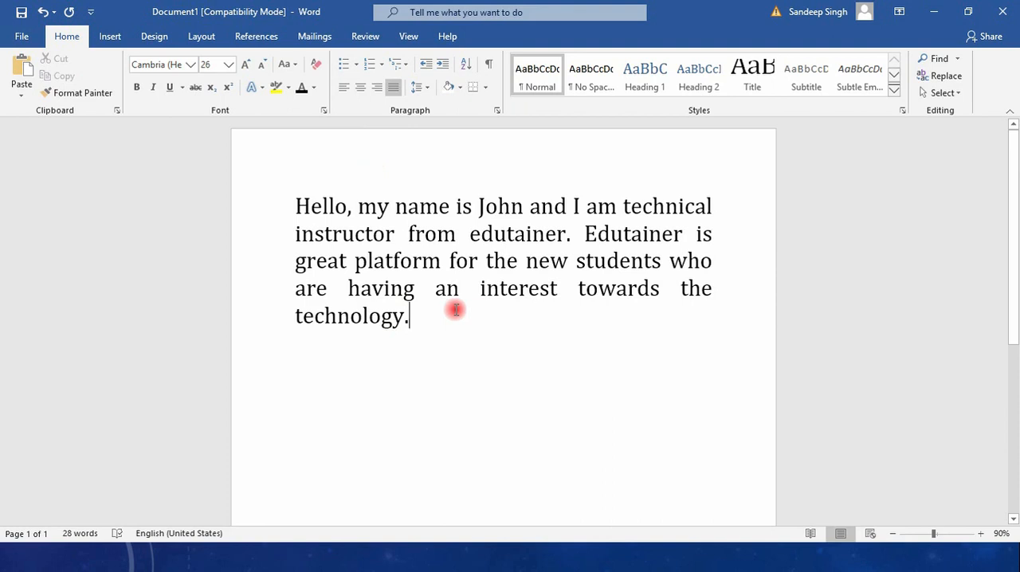
key("Return")
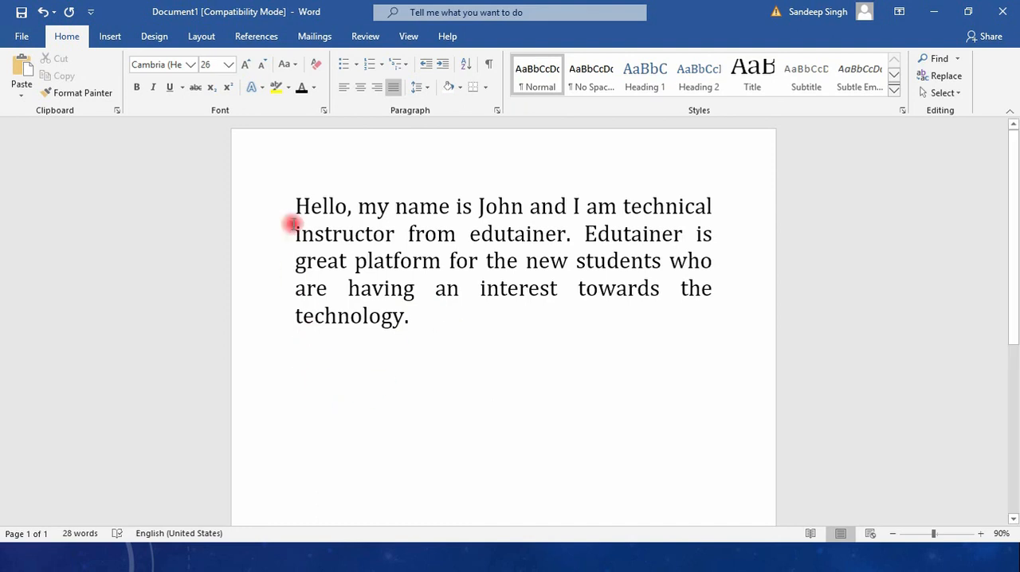
left_click(356, 64)
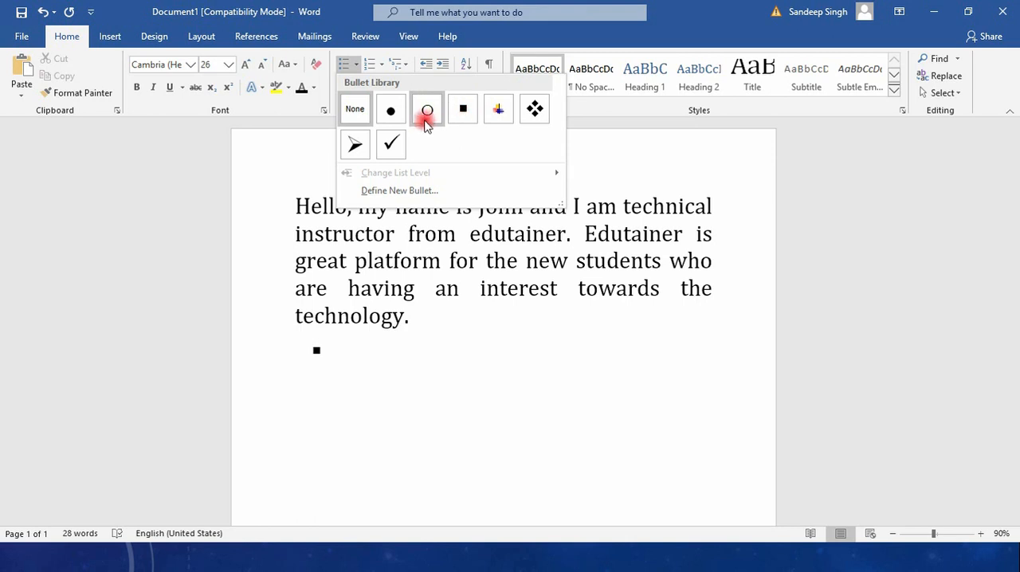
left_click(380, 66)
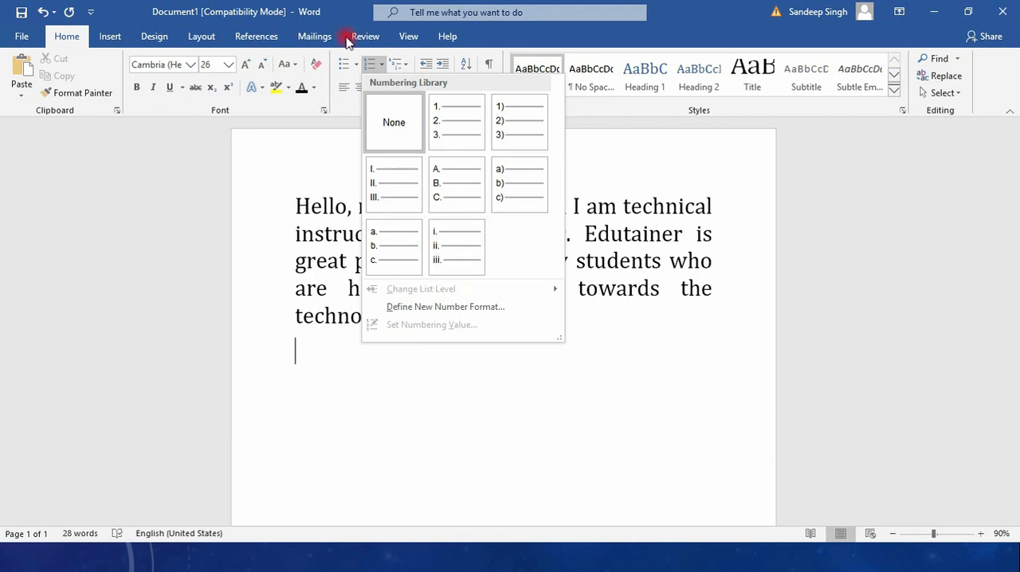
left_click(335, 68)
left_click(341, 69)
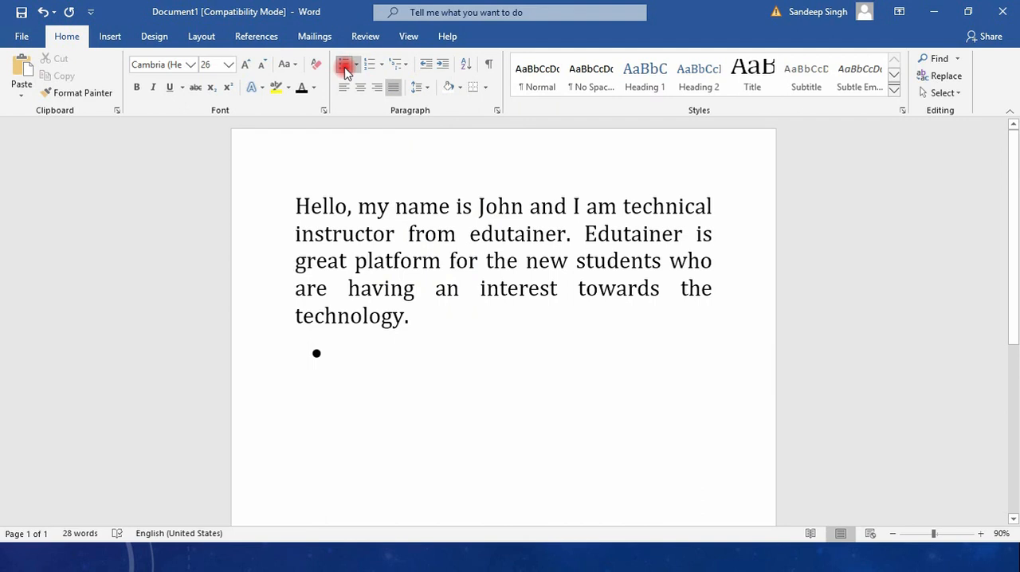
Write "Edutainer provide great services." as the first bullet and start a second bullet
type("Edutainert")
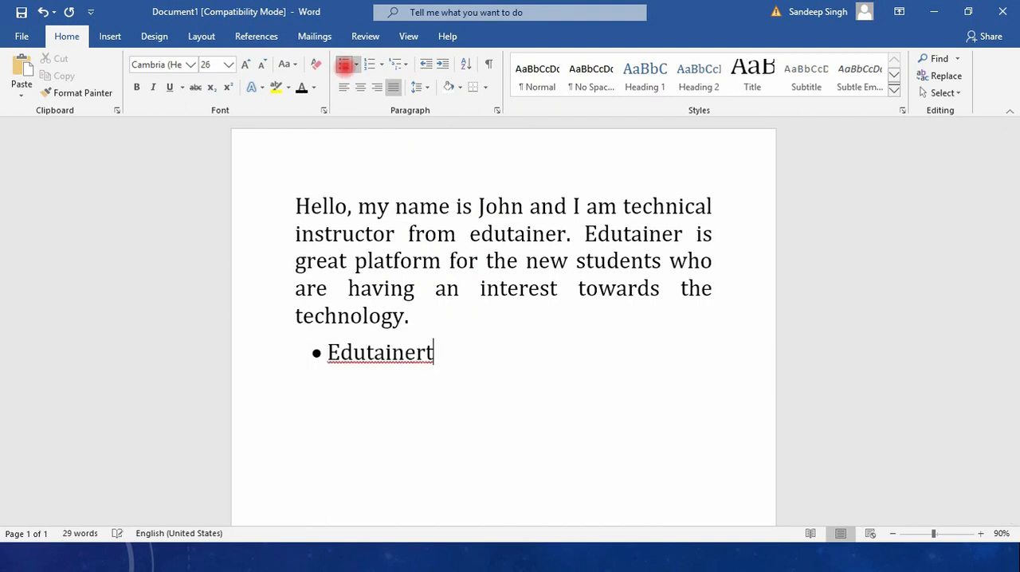
key("BackSpace")
type("provide")
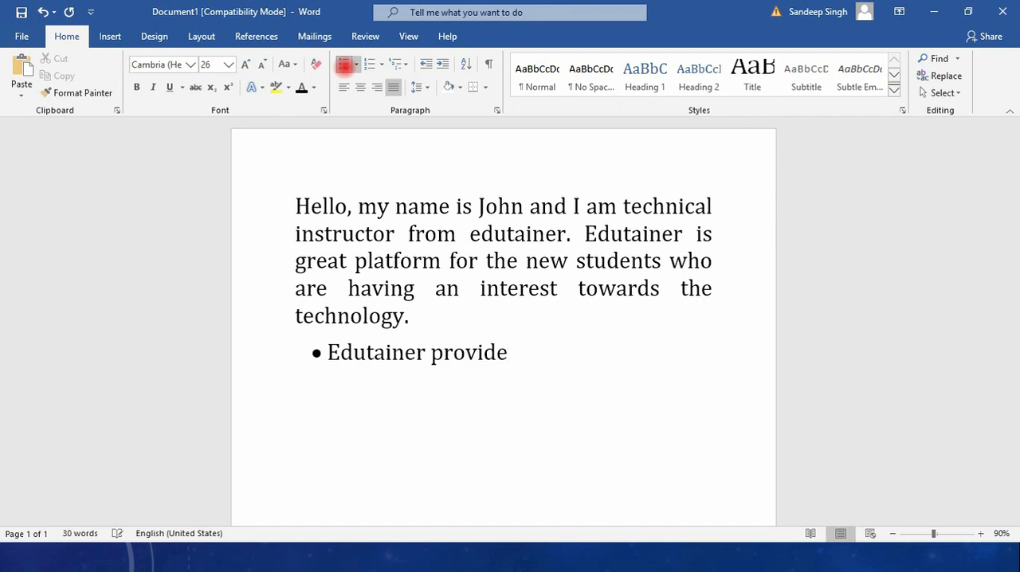
type(" great services")
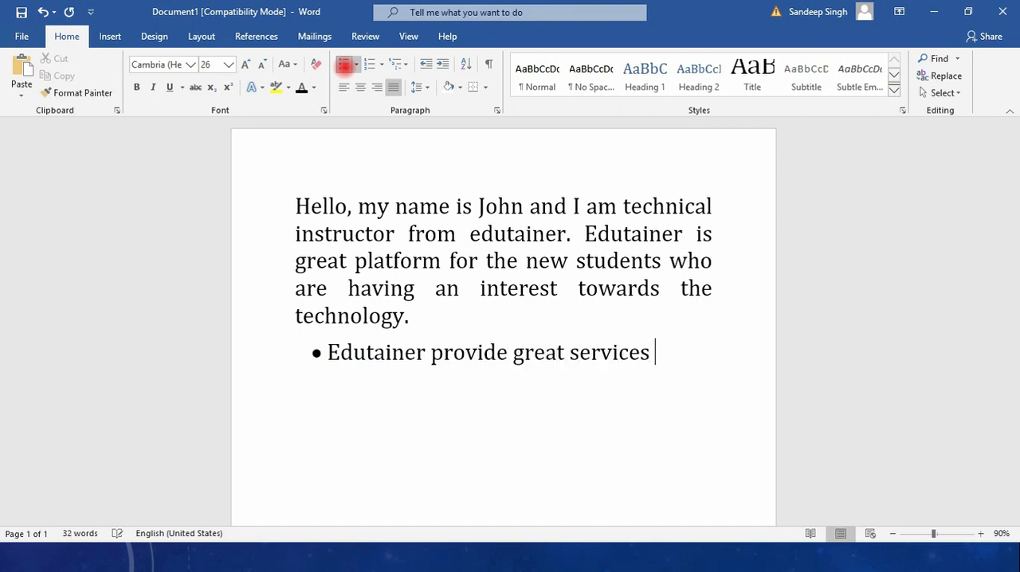
key("BackSpace")
type(".")
key("Return")
Write "It is beneficial for the students as well as for the parents." as the second bullet and start another bullet
type("It is ben")
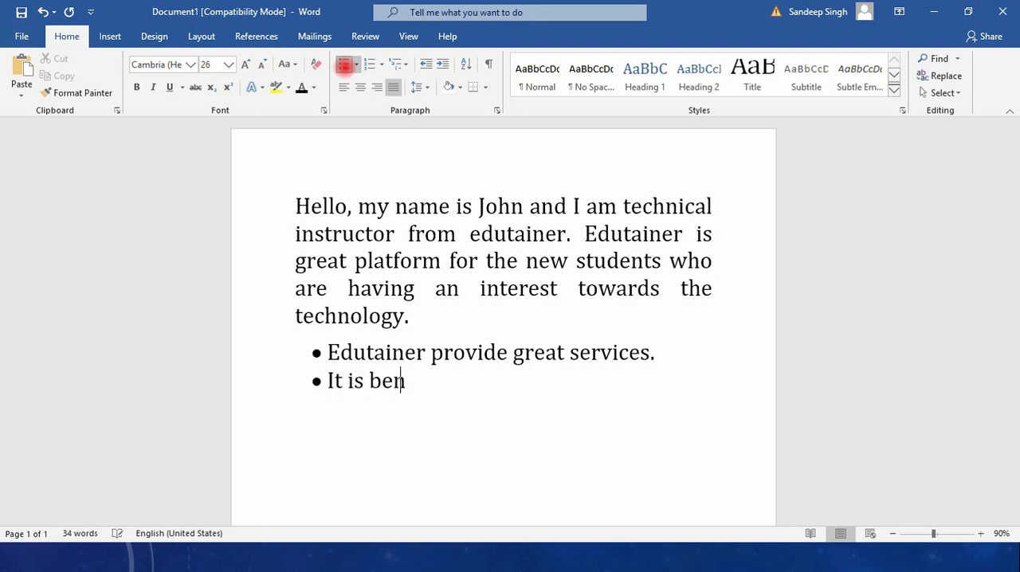
type("eficial for the")
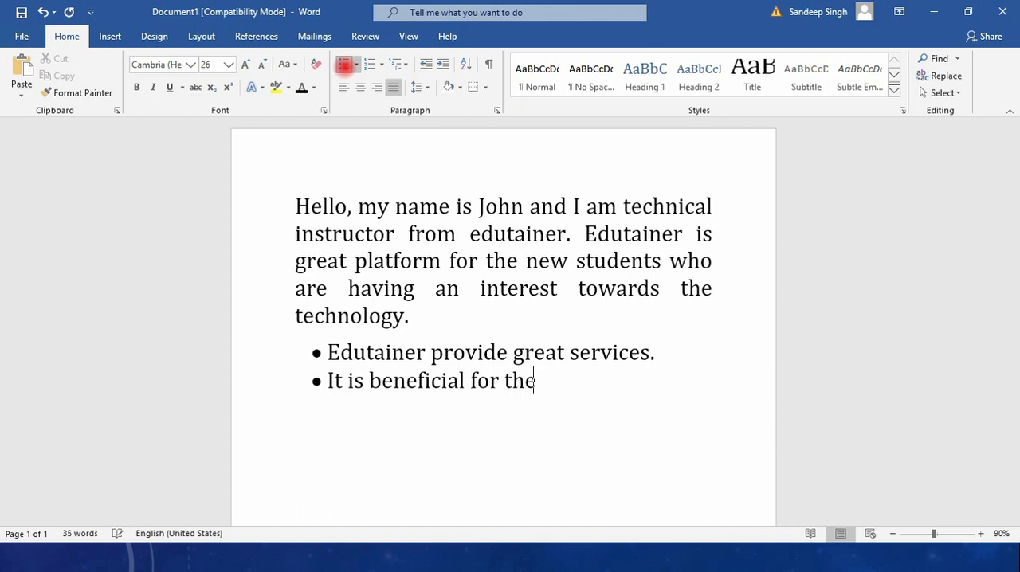
type(" students =")
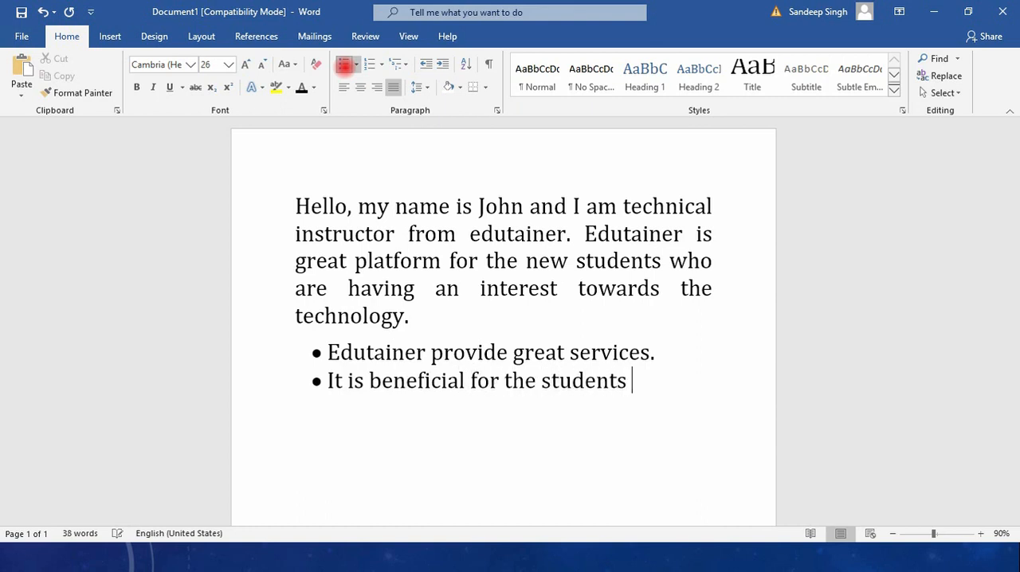
key("BackSpace")
key("BackSpace")
type("as well as fo")
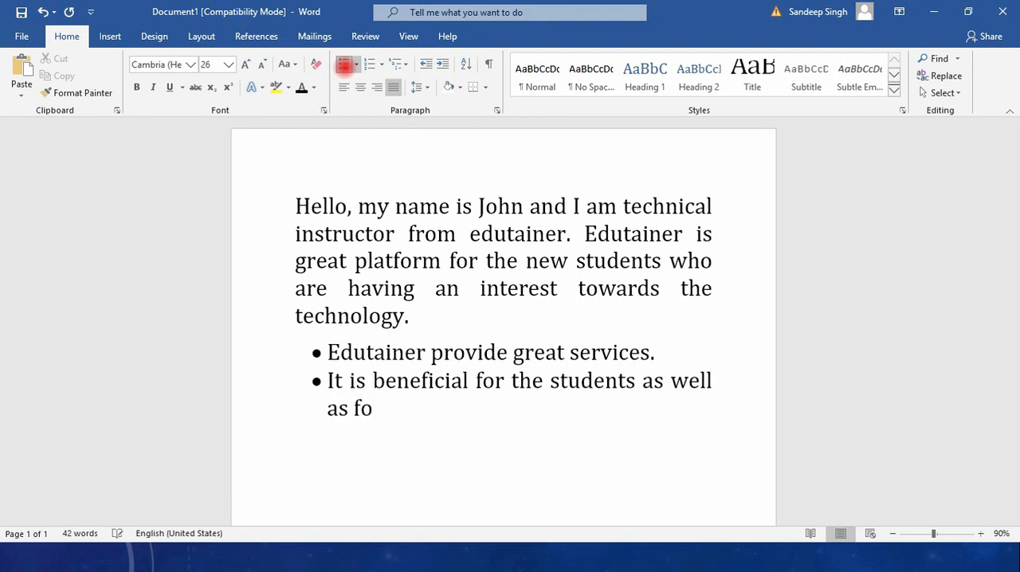
type("r the parents.")
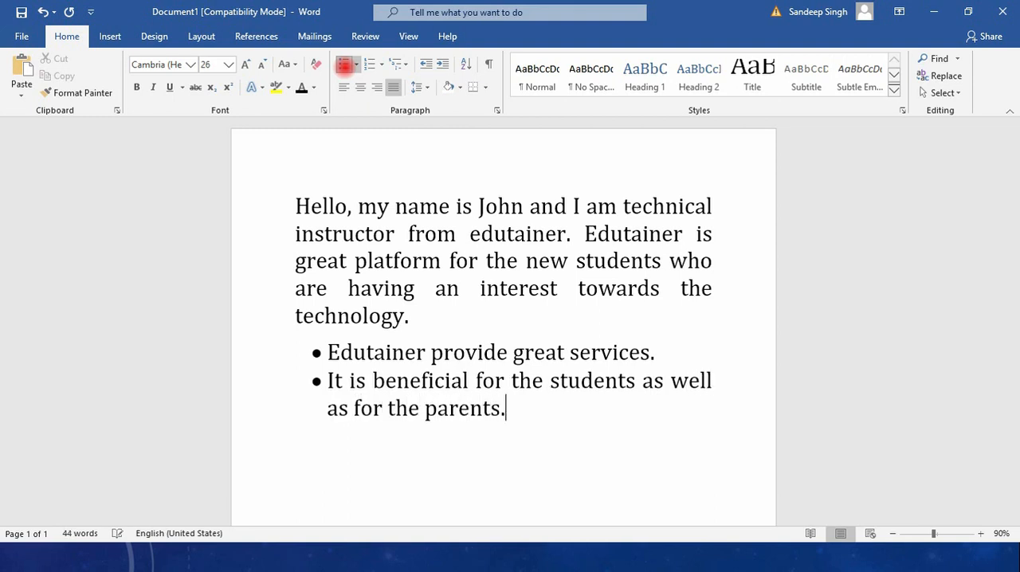
key("Return")
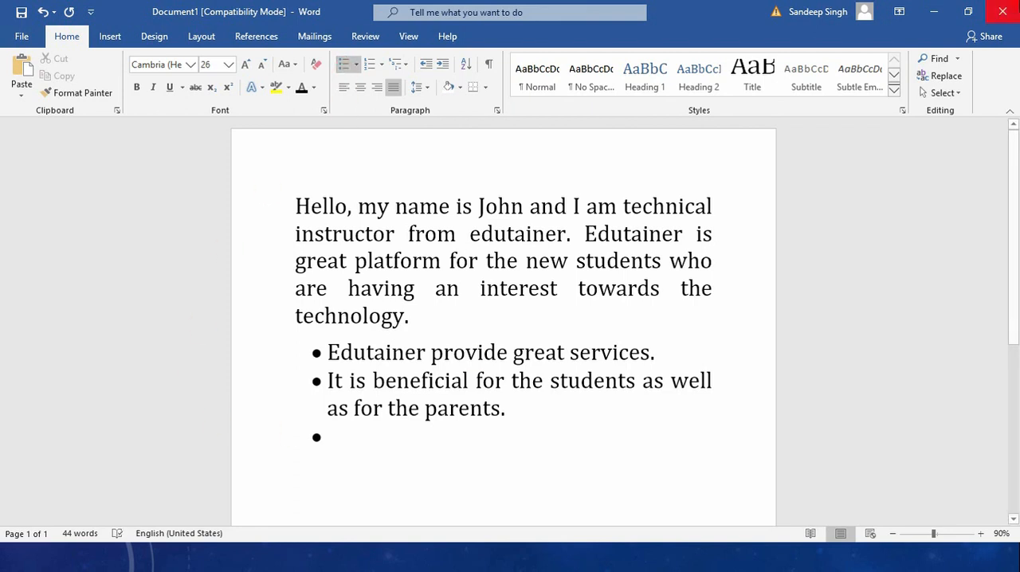
Convert the bulleted list to 1., 2., 3. numbering and remove the number from the empty last line
mouse_move(1017, 567)
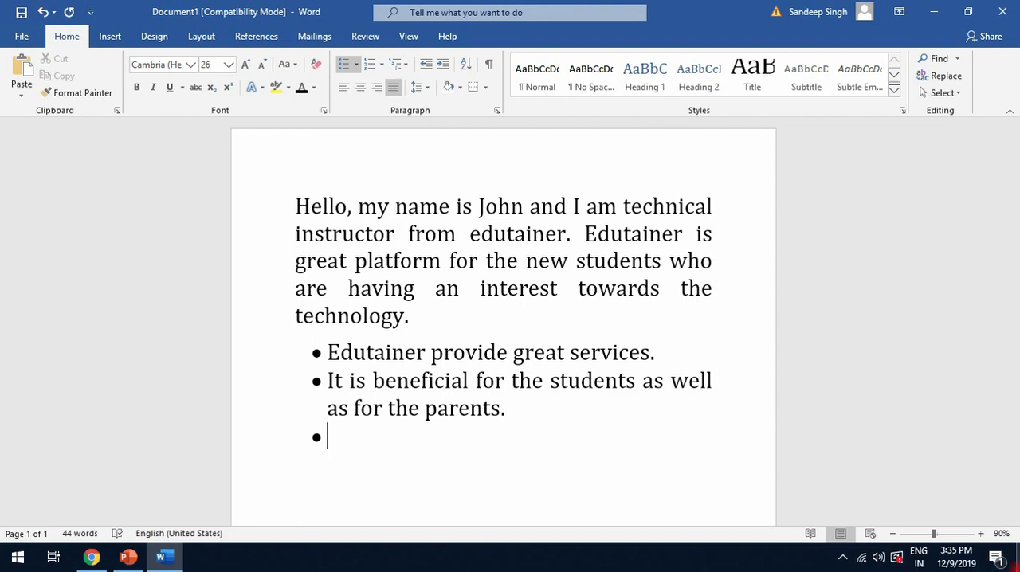
left_click(354, 67)
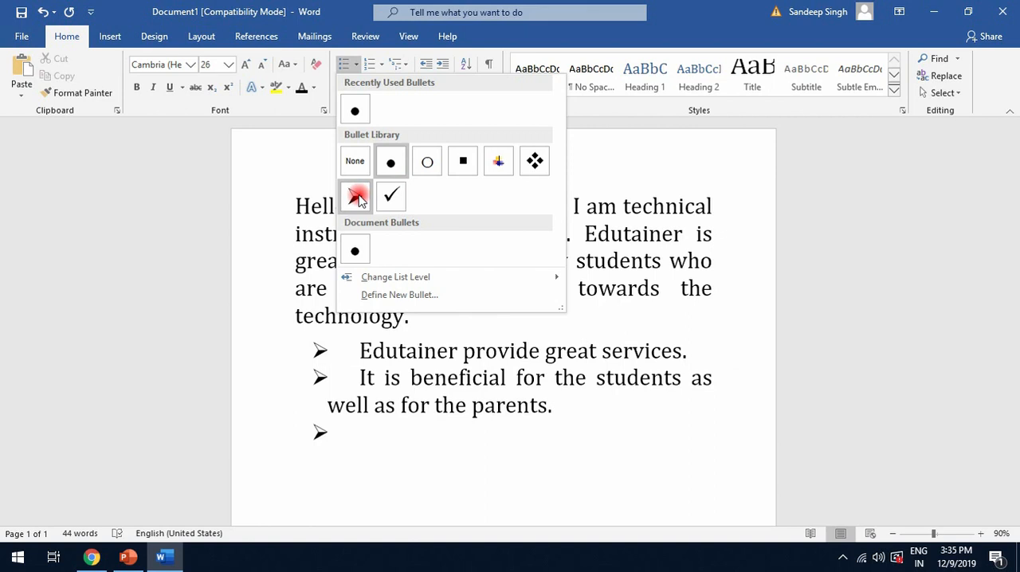
left_click(367, 64)
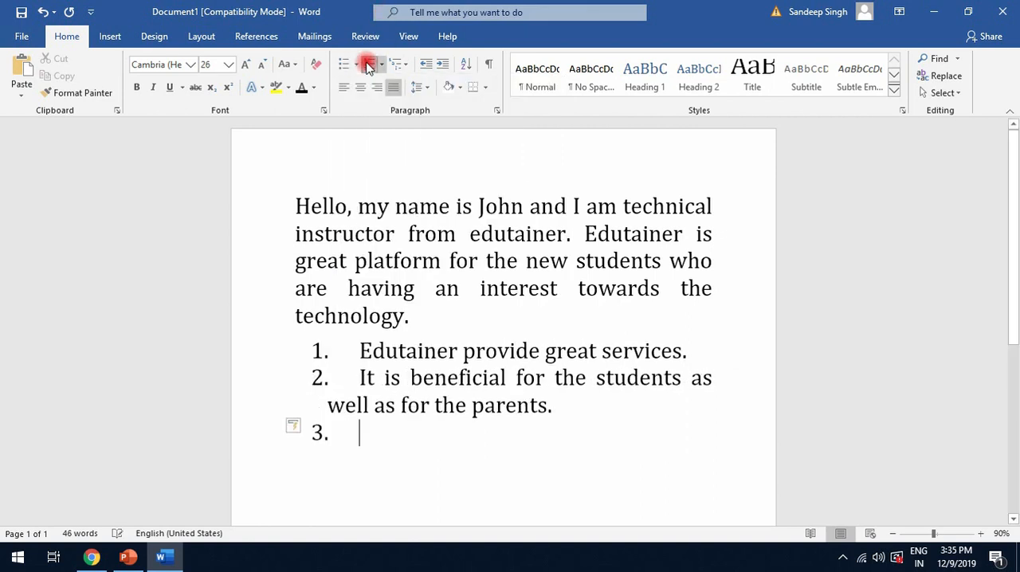
left_click(367, 64)
left_click(381, 64)
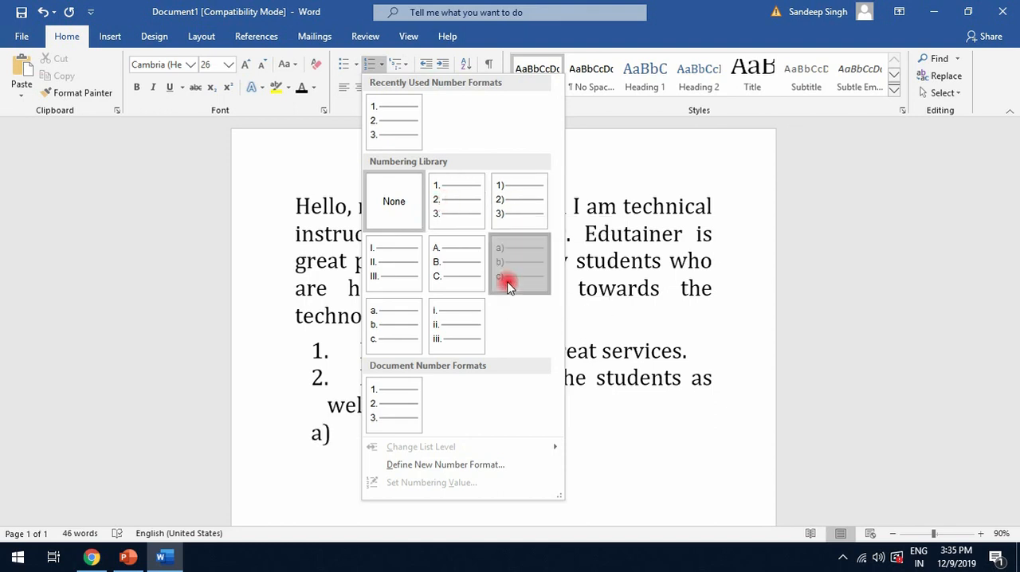
left_click(577, 442)
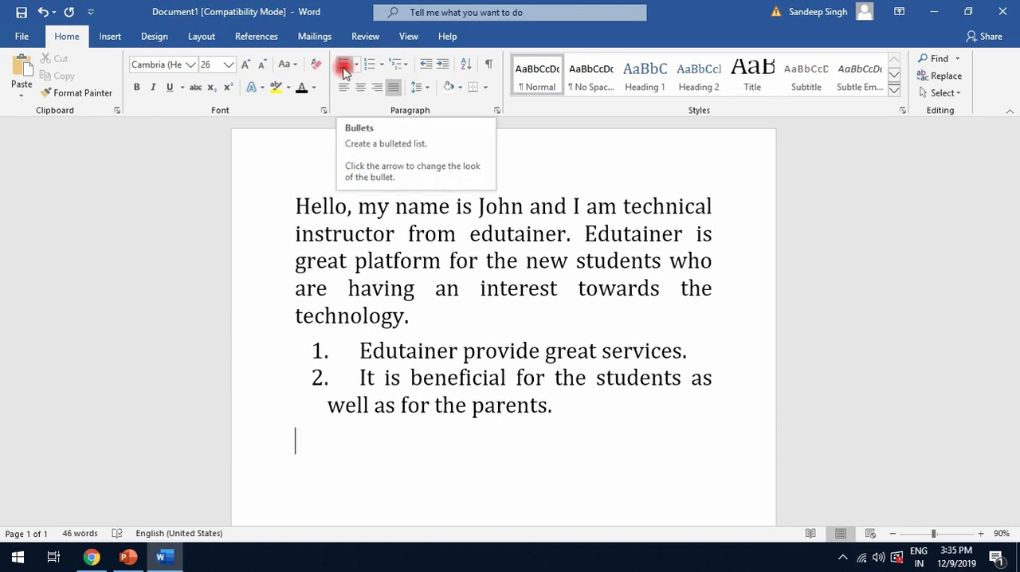
left_click(583, 412)
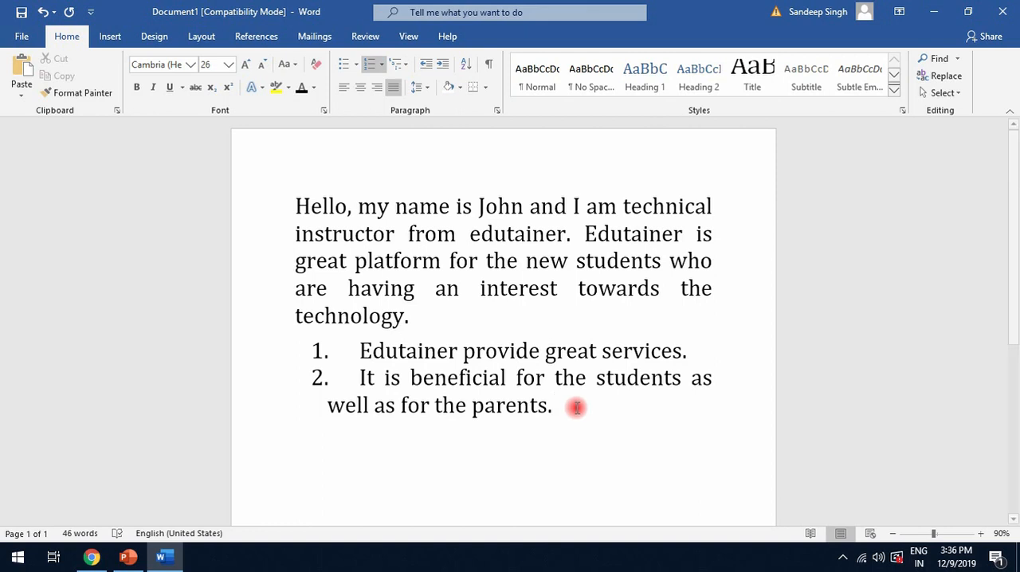
Try UPPERCASE, Capitalize Each Word and lowercase on the paragraph's first sentence and settle on Sentence case
scroll(582, 412, "down", 3)
scroll(569, 401, "up", 3)
left_click_drag(295, 201, 571, 232)
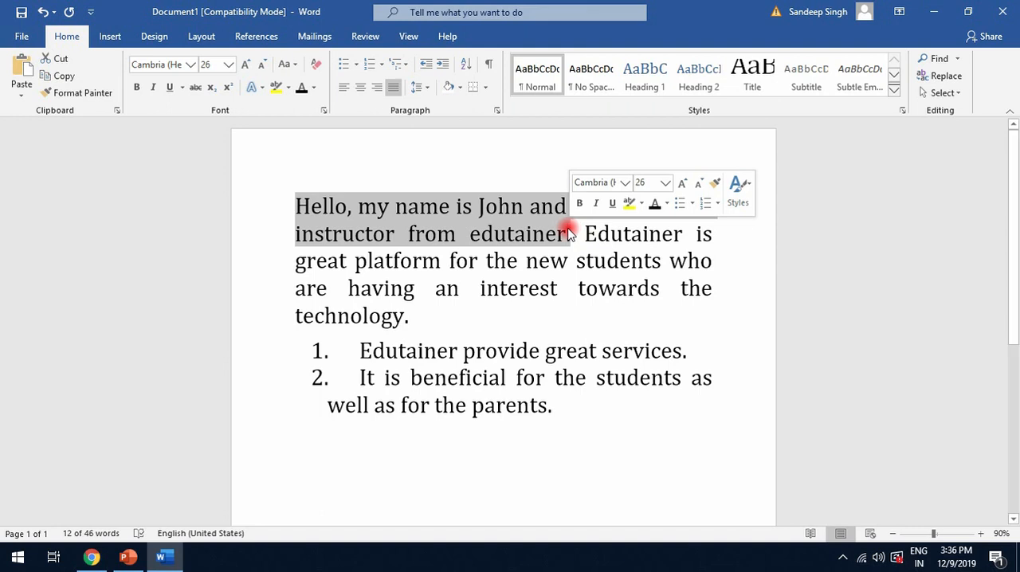
left_click(287, 70)
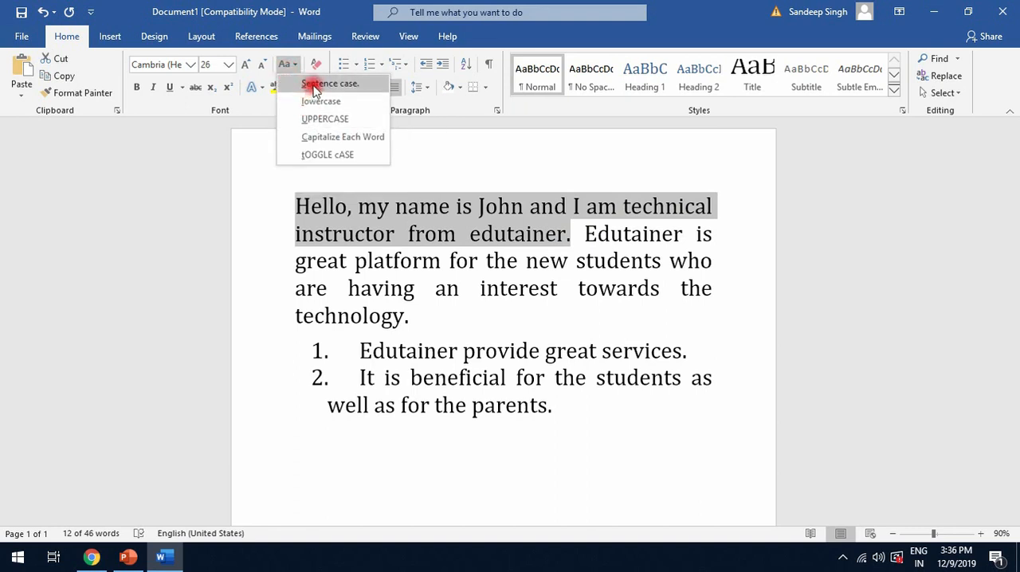
left_click(317, 121)
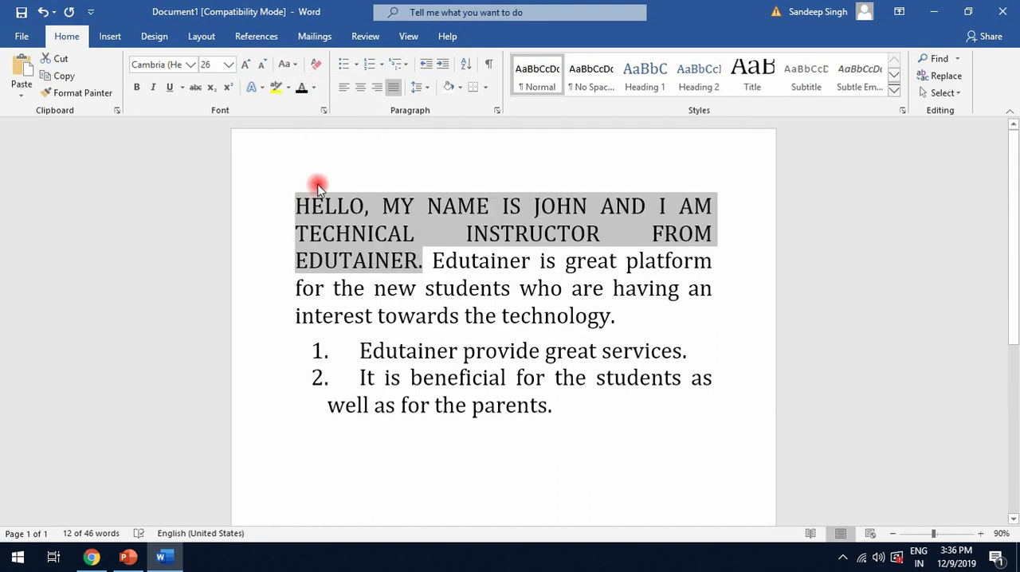
left_click(289, 66)
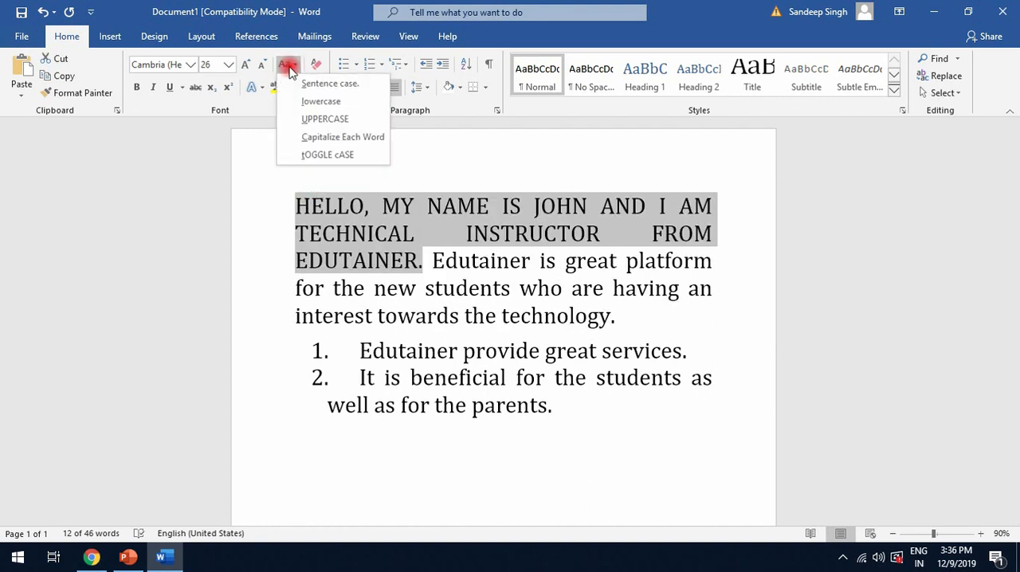
left_click(292, 140)
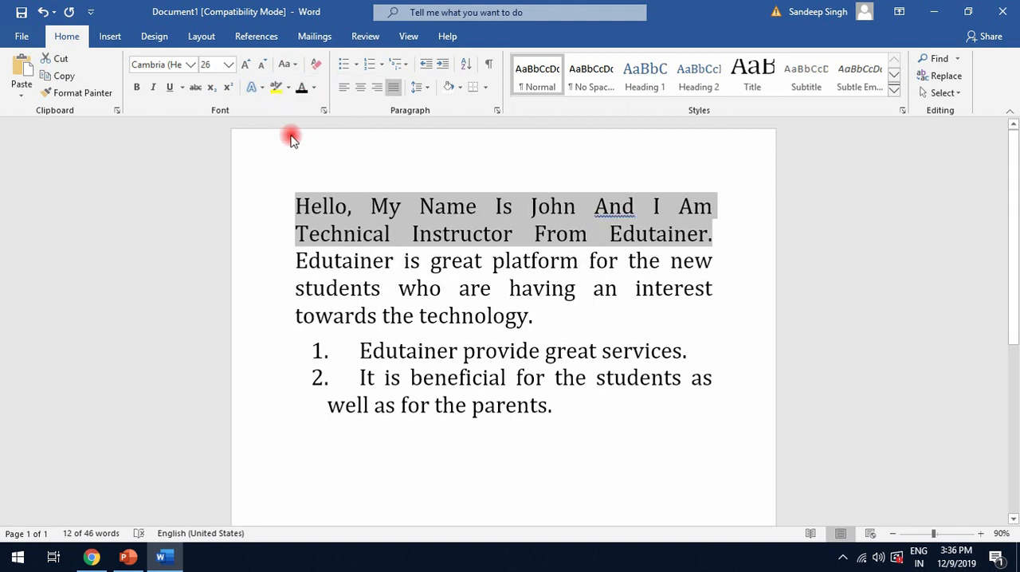
left_click(279, 65)
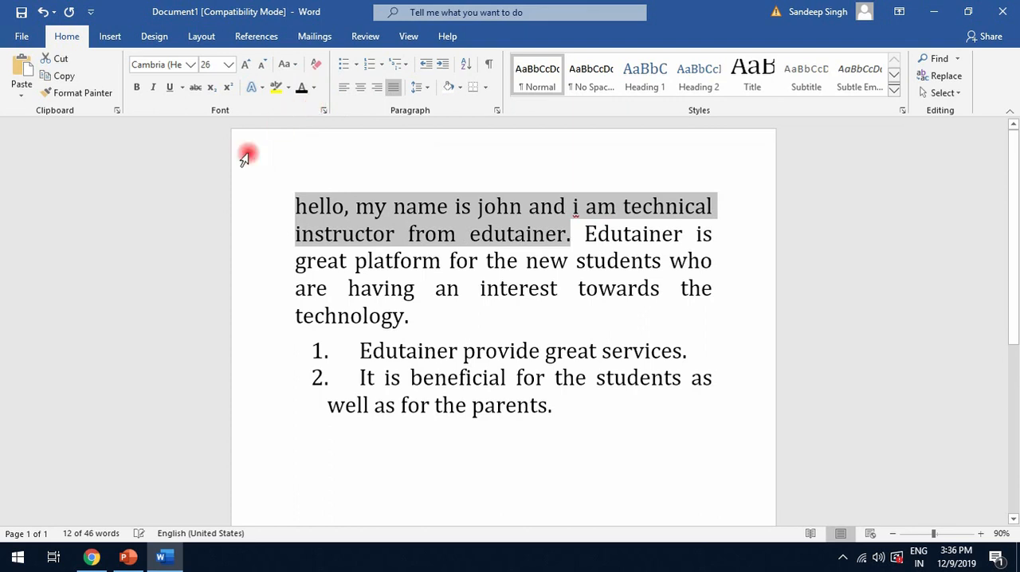
left_click(290, 69)
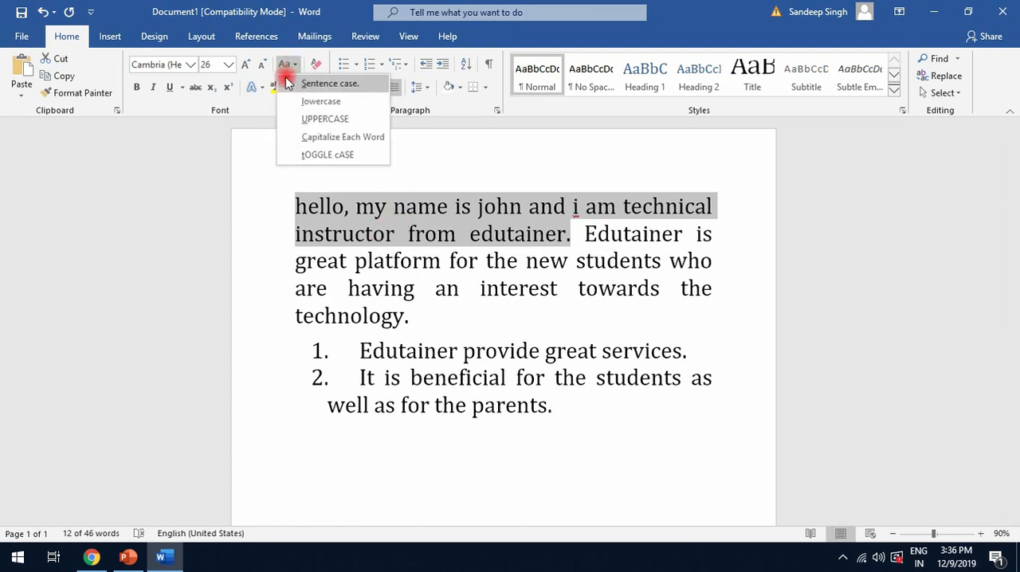
left_click(323, 83)
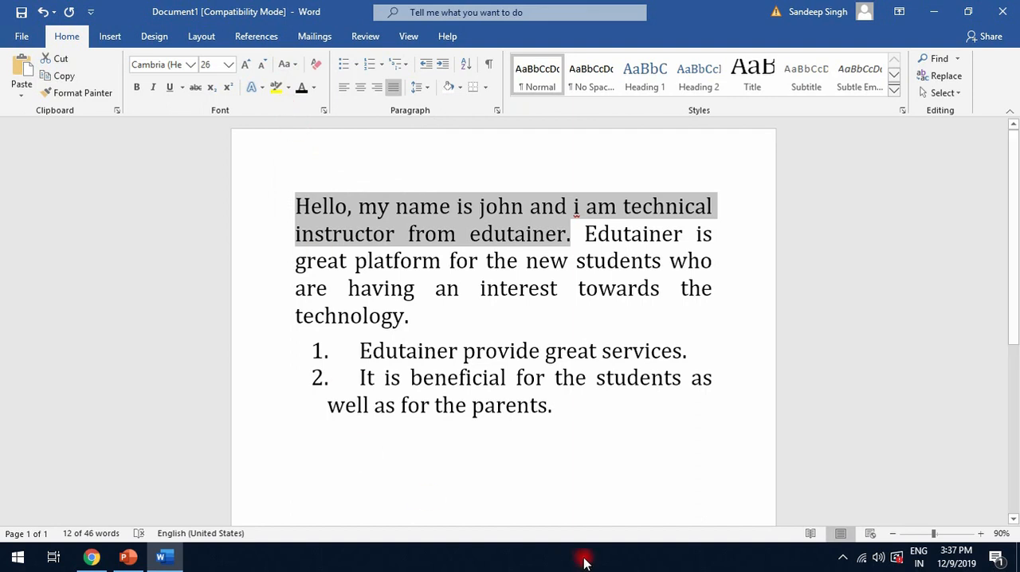
Delete all the text in the document
triple_click(263, 159)
key("BackSpace")
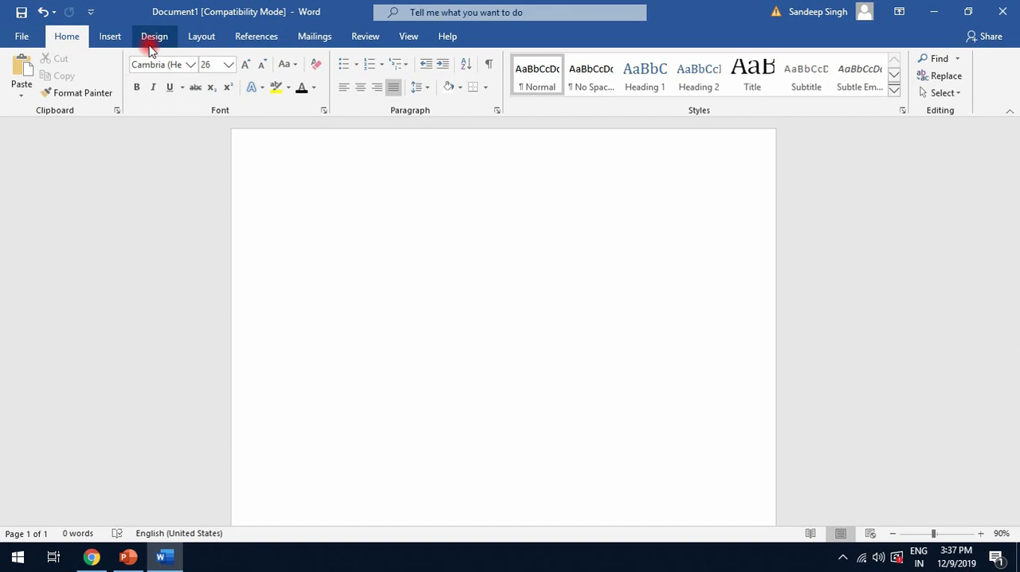
Insert a table with 2 columns and 3 rows into the empty document
left_click(111, 40)
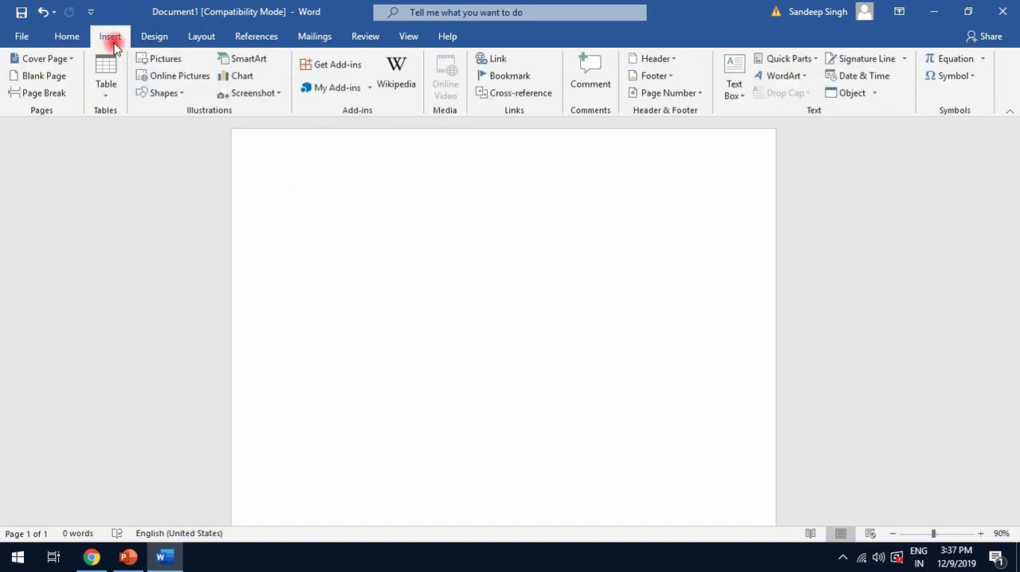
left_click(95, 86)
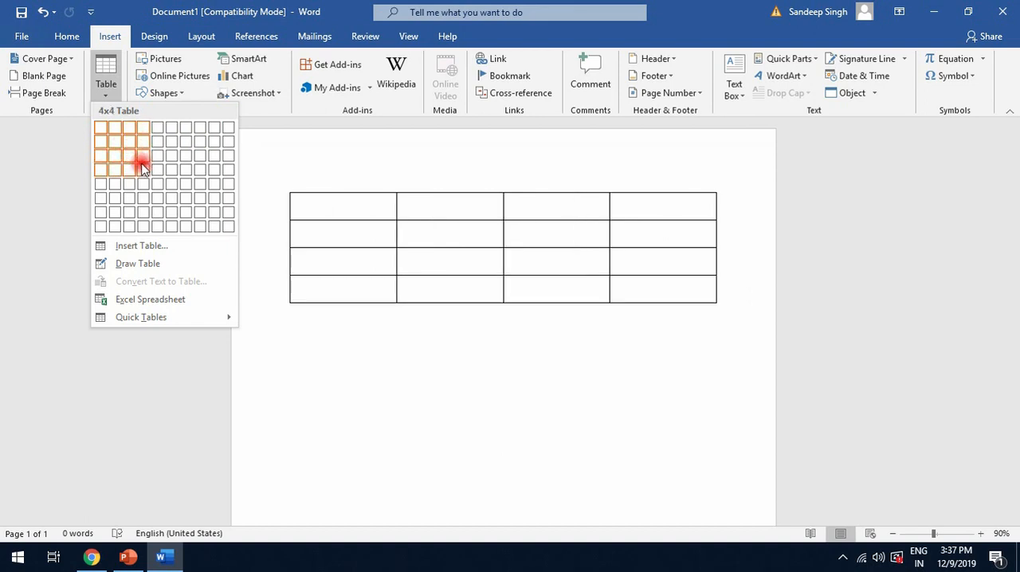
left_click(137, 246)
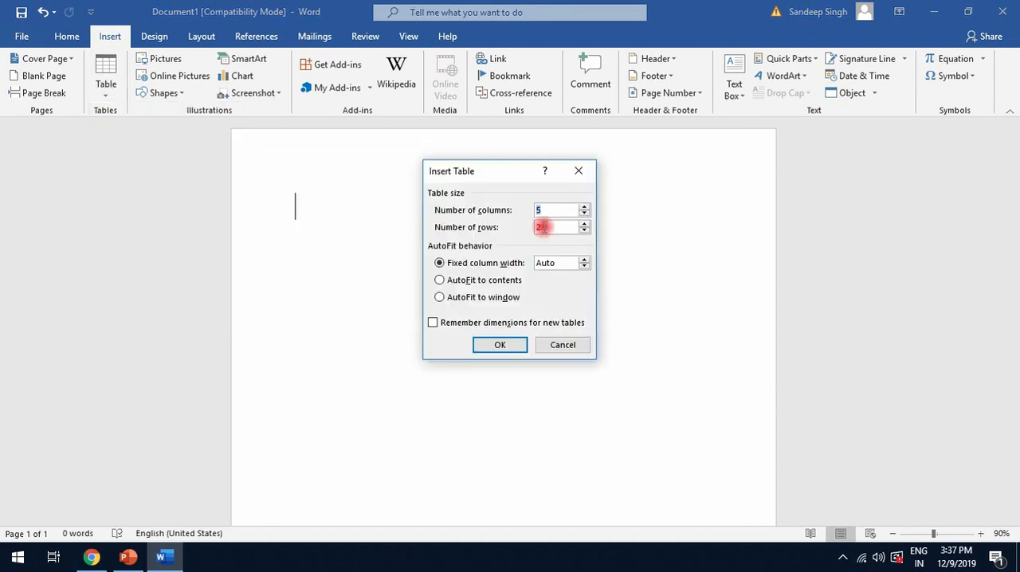
left_click(543, 210)
key("BackSpace")
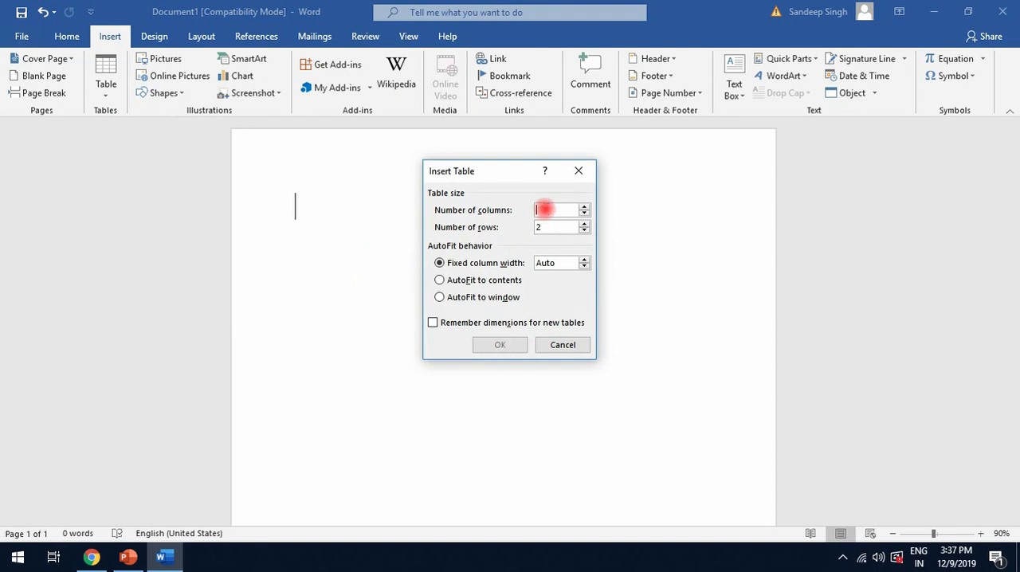
key("Tab")
left_click(549, 212)
type("6")
key("BackSpace")
type("2")
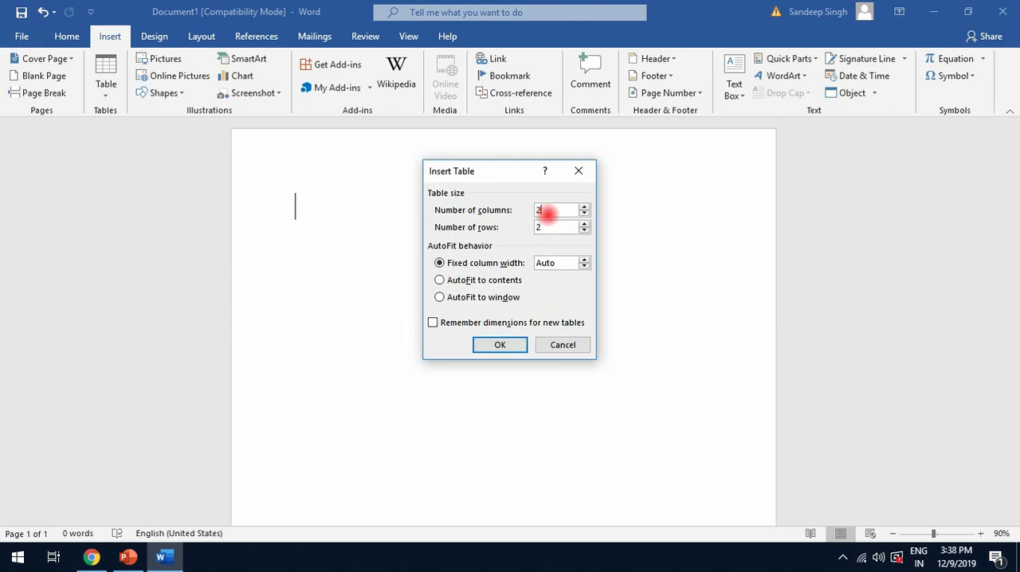
key("Tab")
key("BackSpace")
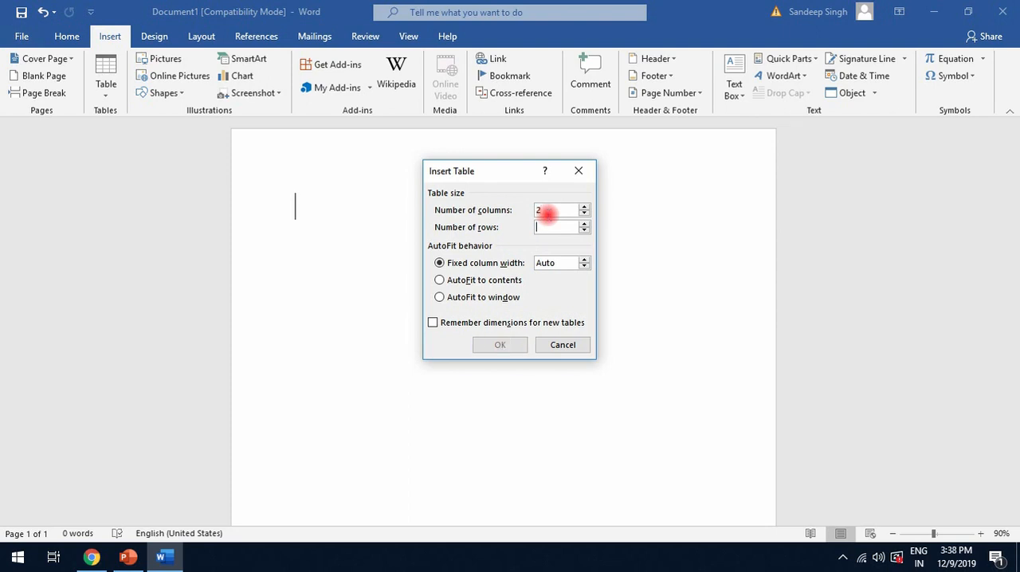
type("3")
left_click(499, 349)
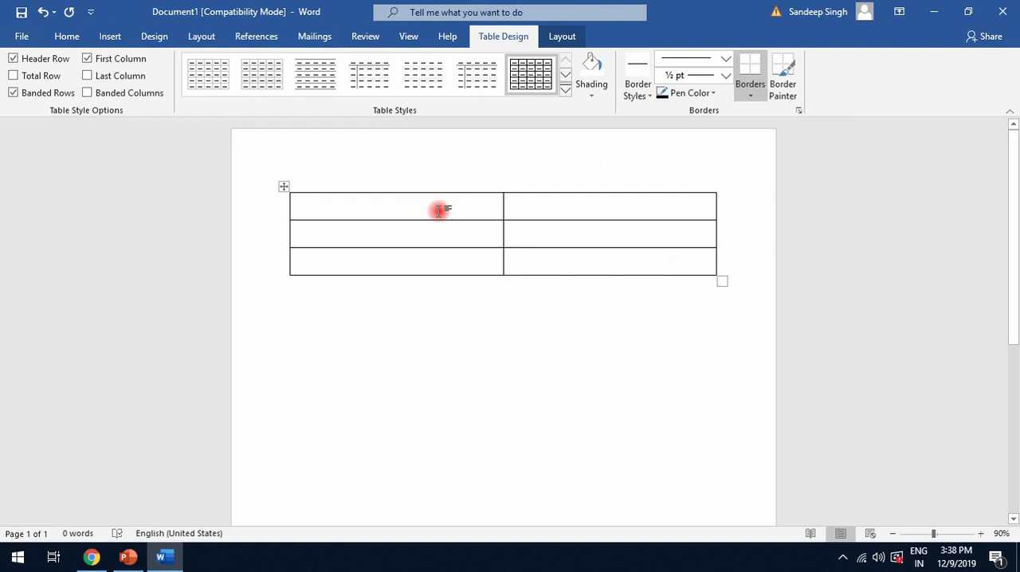
Fill the table's header row with "Name" and "Course"
type("Name")
key("Tab")
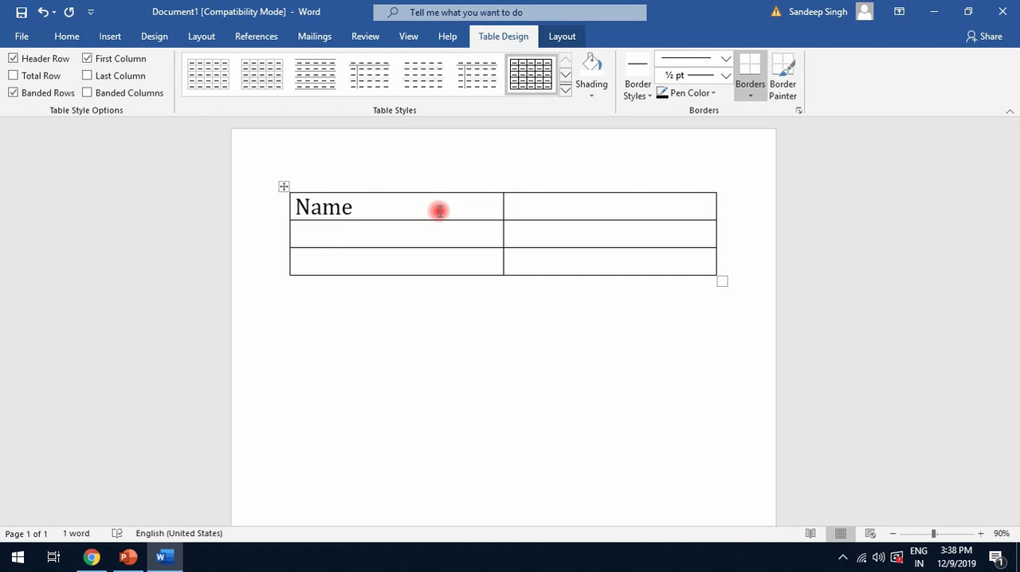
type("Course")
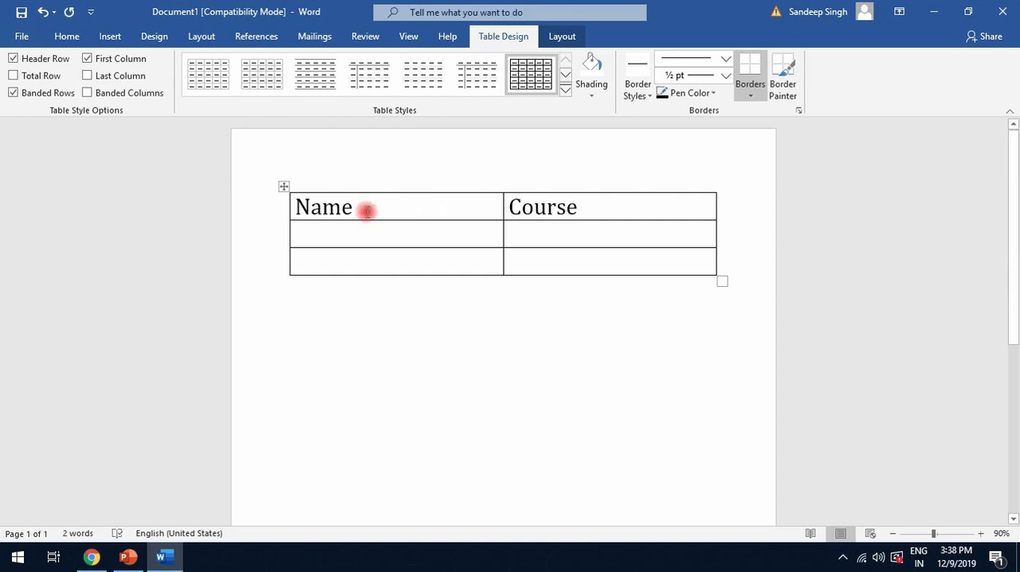
Insert two new rows below the table's second row
left_click_drag(629, 212, 478, 208)
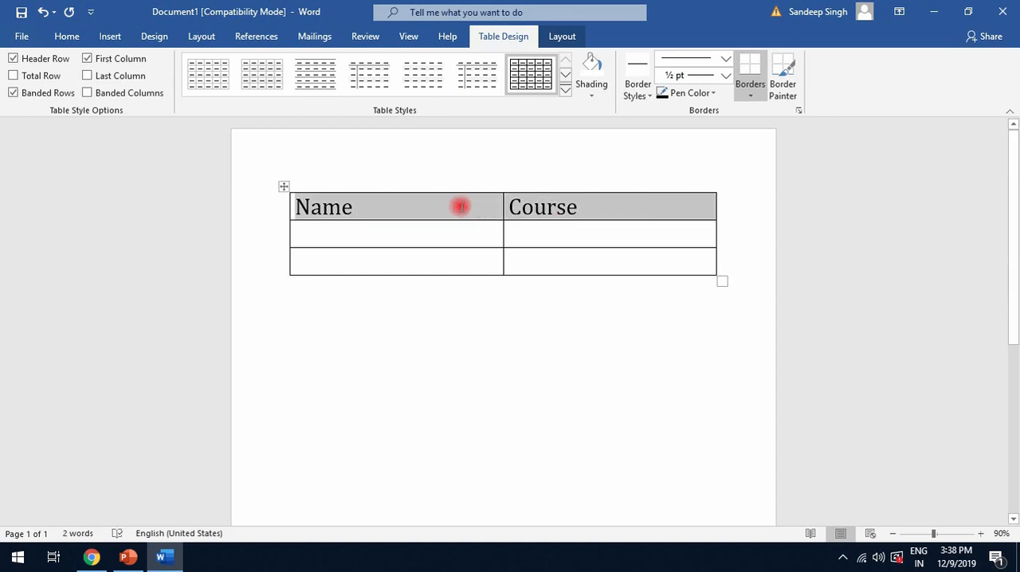
left_click(561, 37)
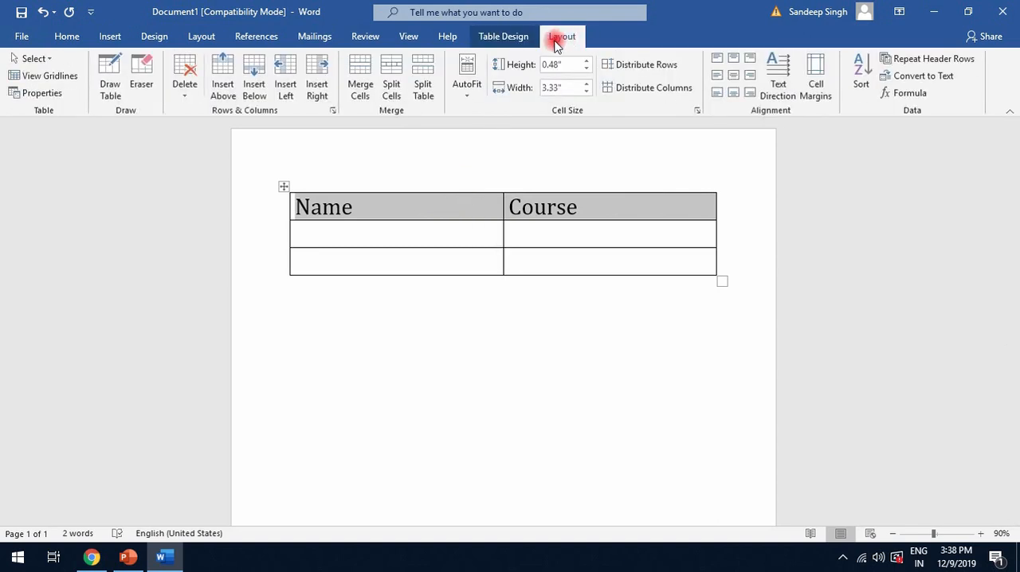
left_click(338, 232)
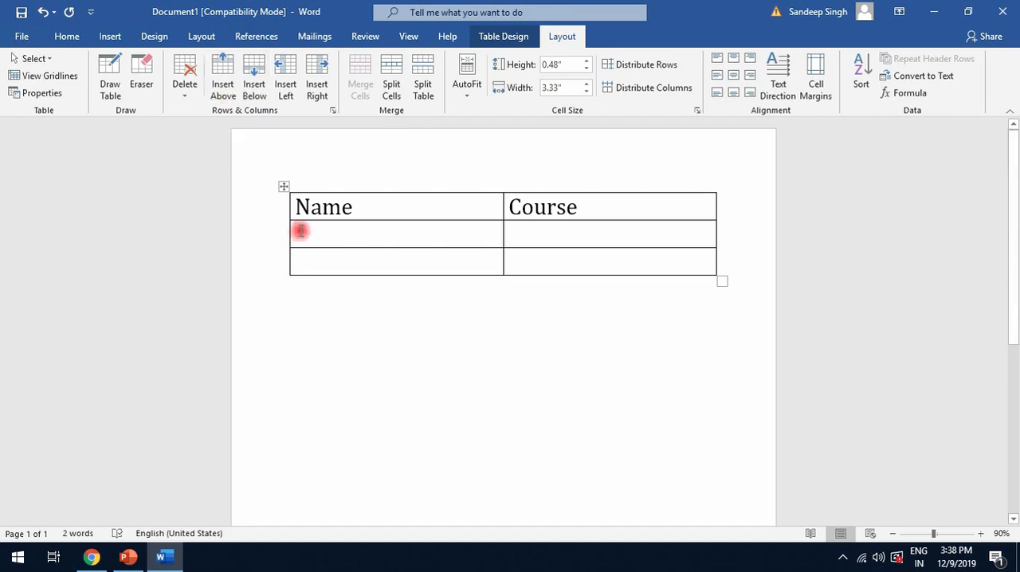
left_click(255, 83)
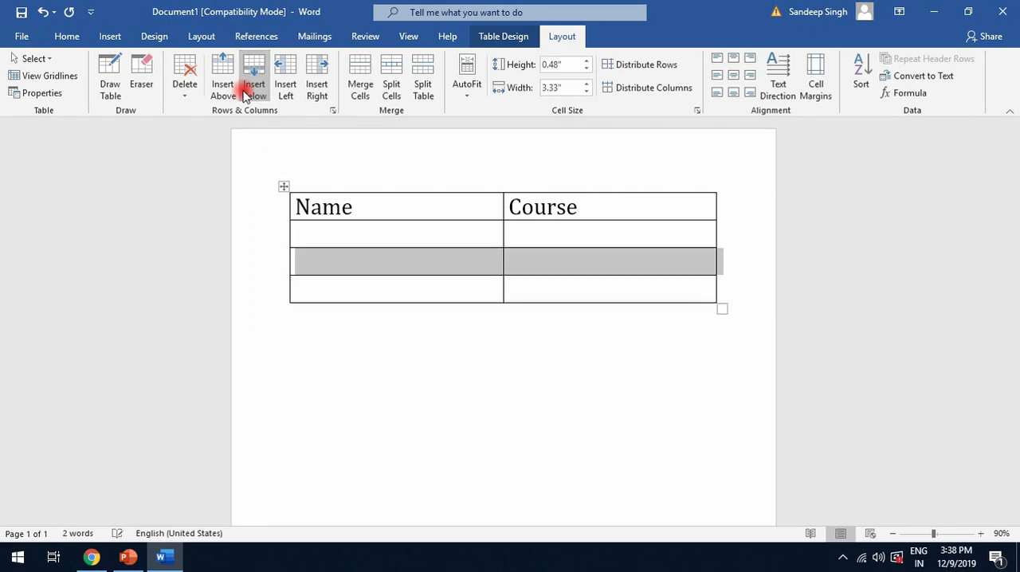
left_click(246, 93)
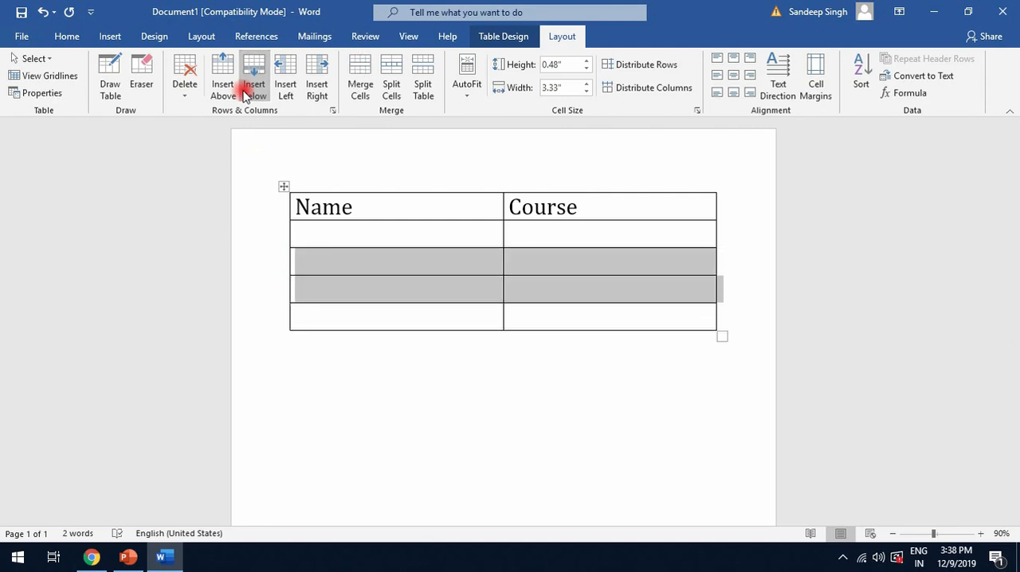
Try adding a column to the left and one to the right of the Name column, undoing each insertion
left_click(320, 223)
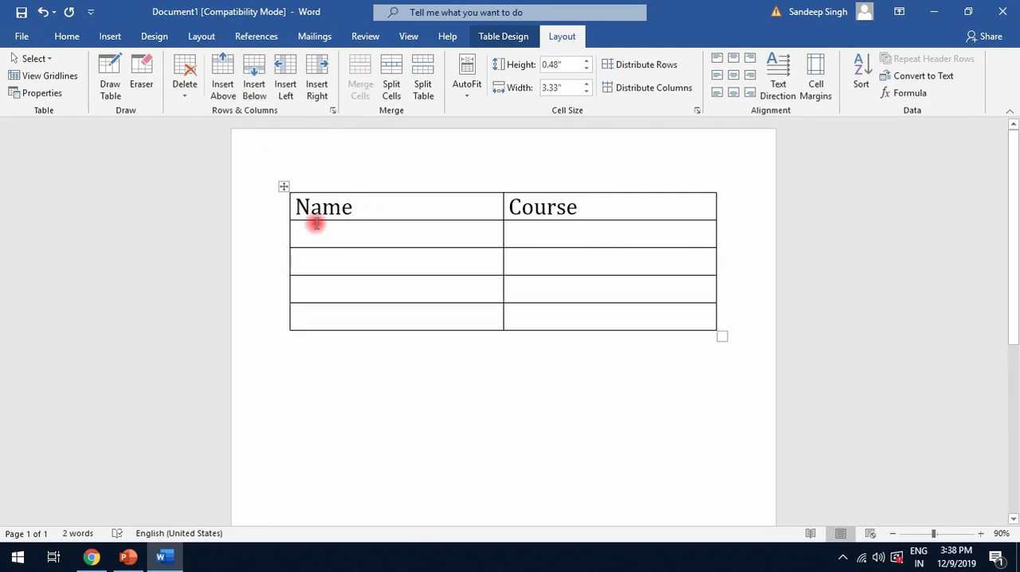
left_click(287, 83)
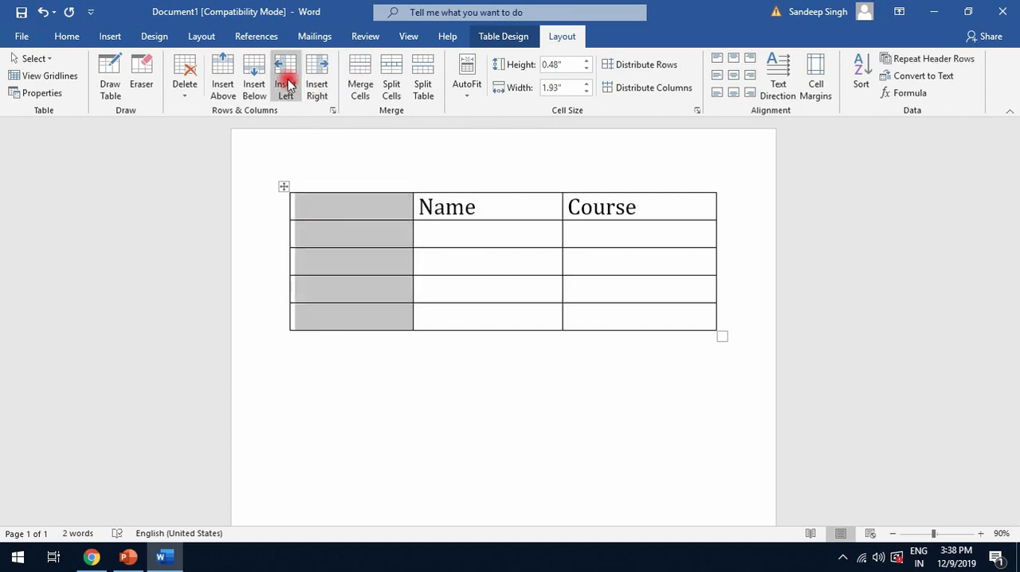
key("ctrl+z")
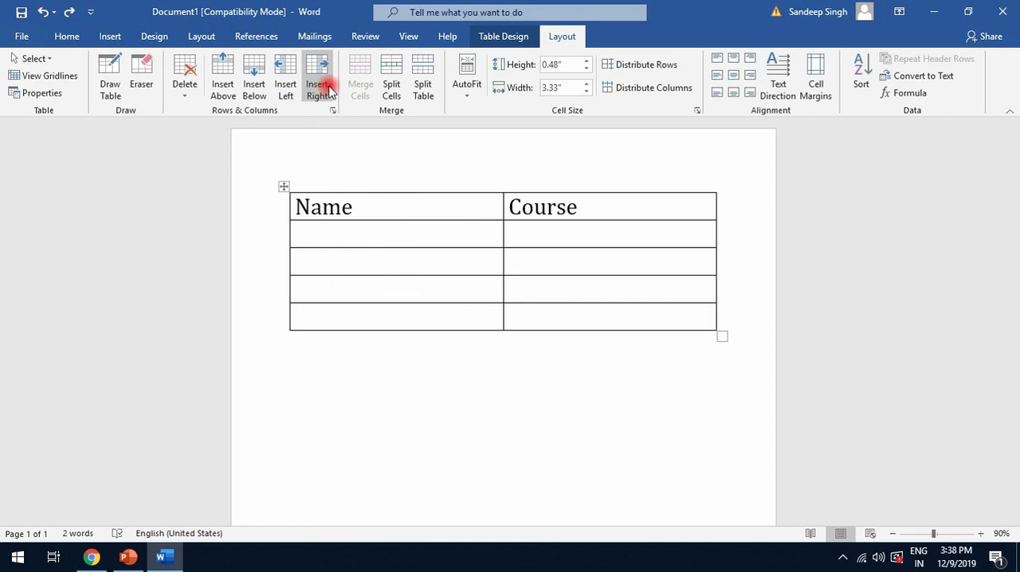
left_click(322, 87)
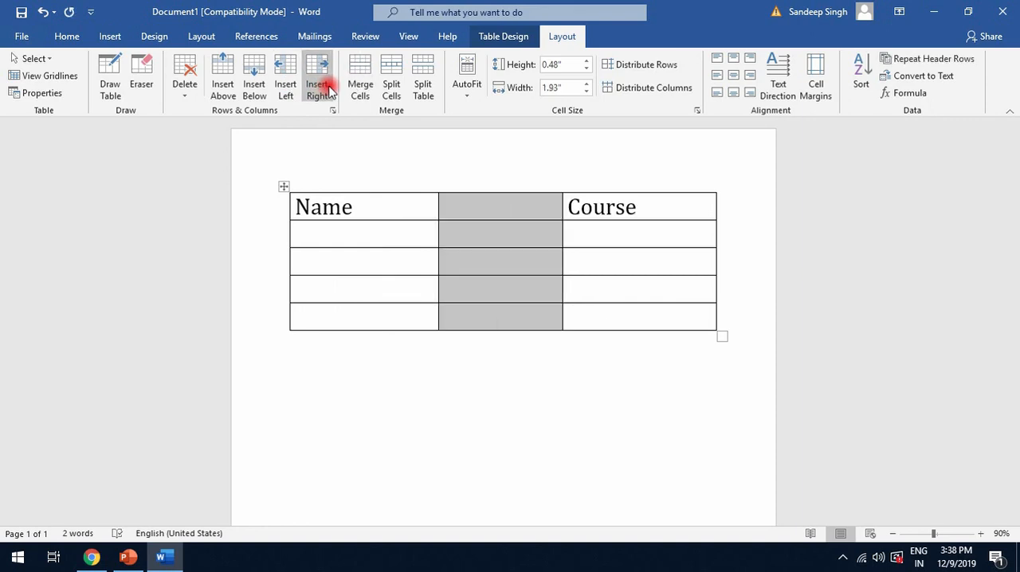
key("ctrl+z")
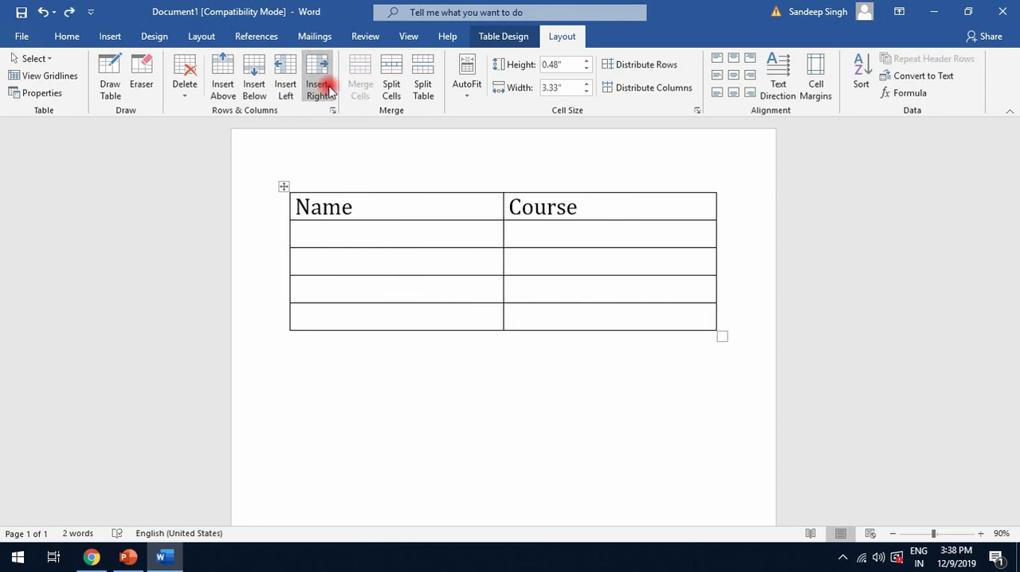
Delete the empty row directly below the header row
left_click(184, 80)
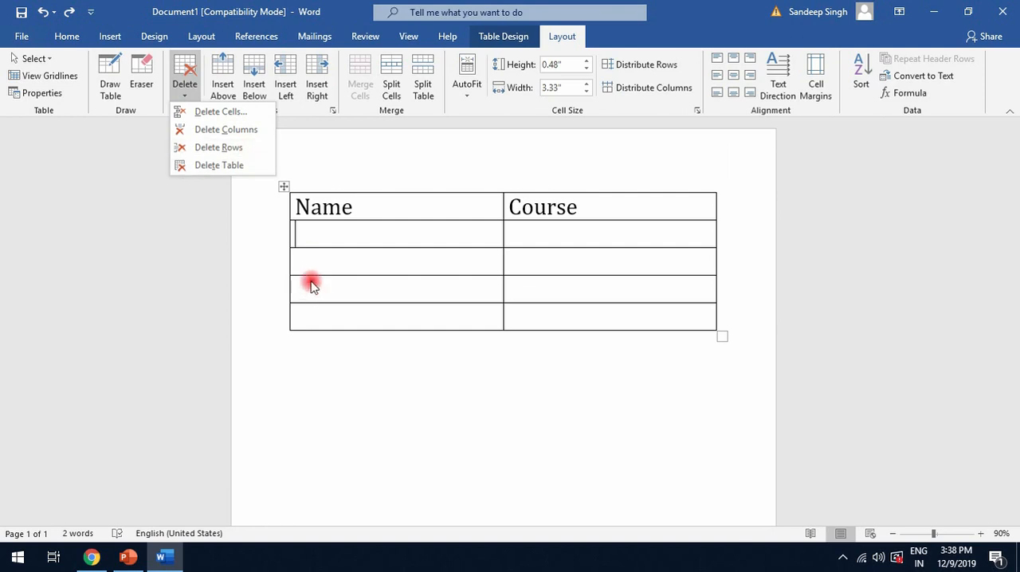
left_click(303, 232)
left_click_drag(428, 233, 597, 222)
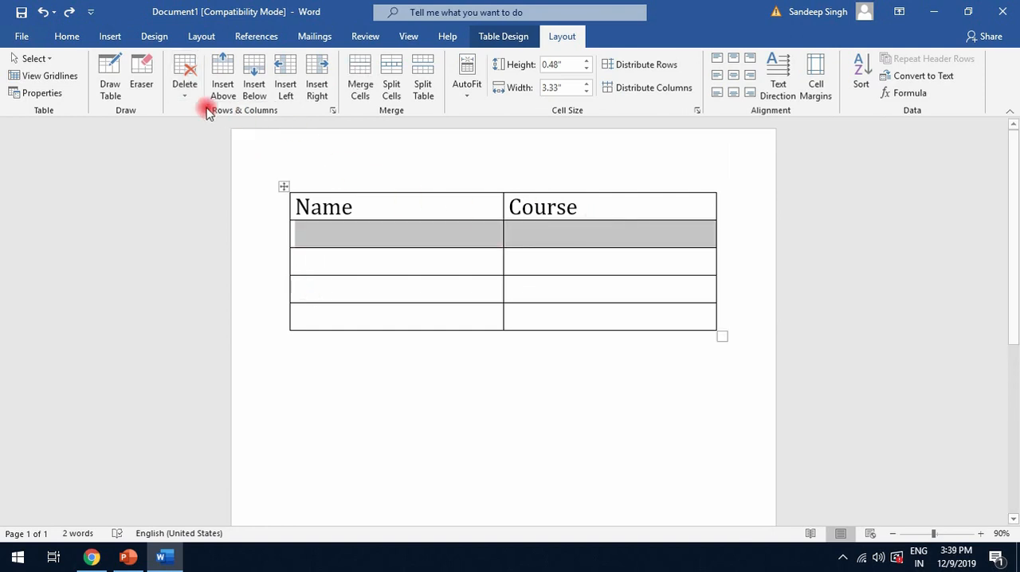
left_click(184, 83)
left_click(189, 151)
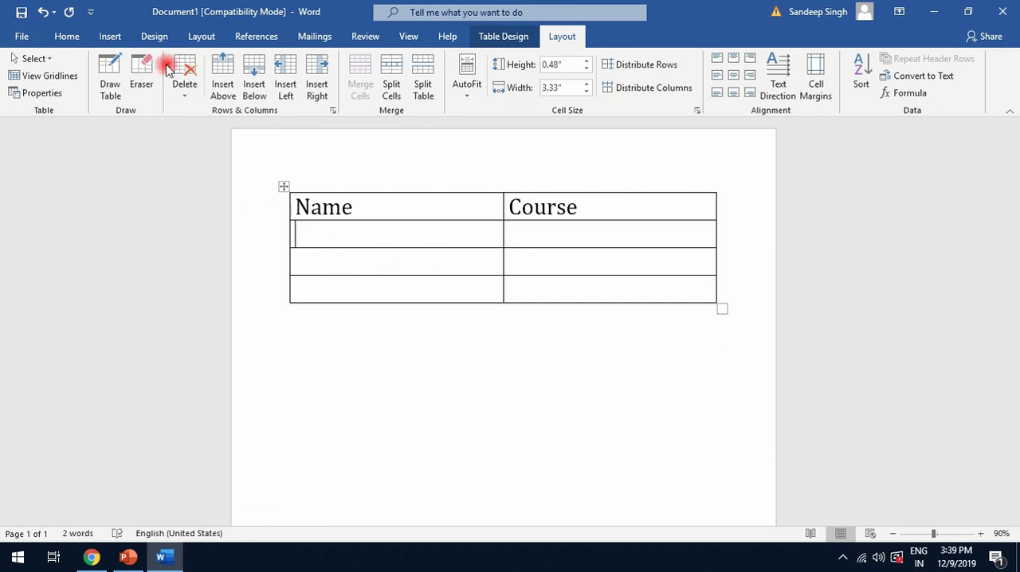
Try splitting the table at the row below the header and undo the split
left_click(184, 83)
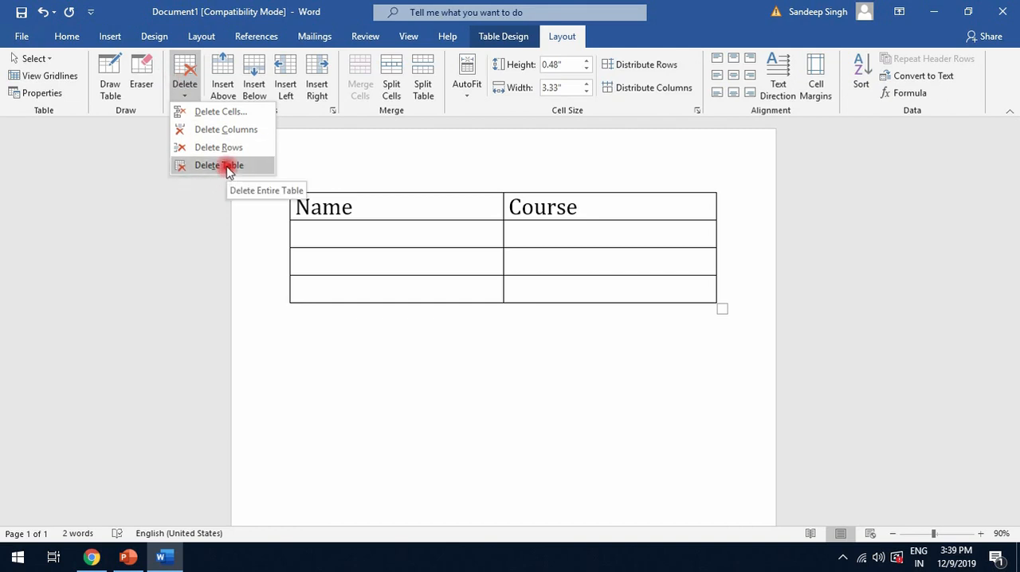
left_click(337, 235)
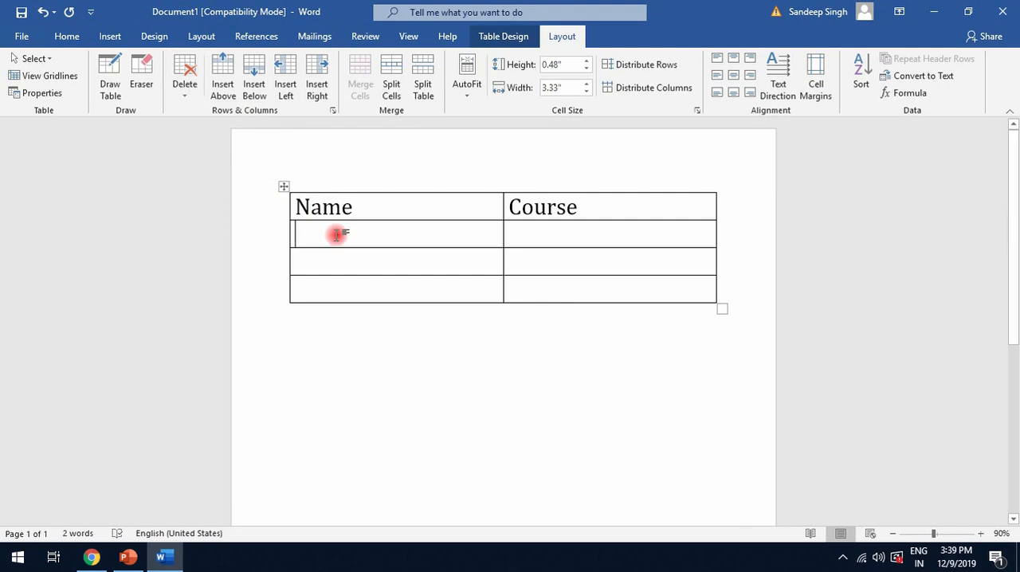
left_click(418, 80)
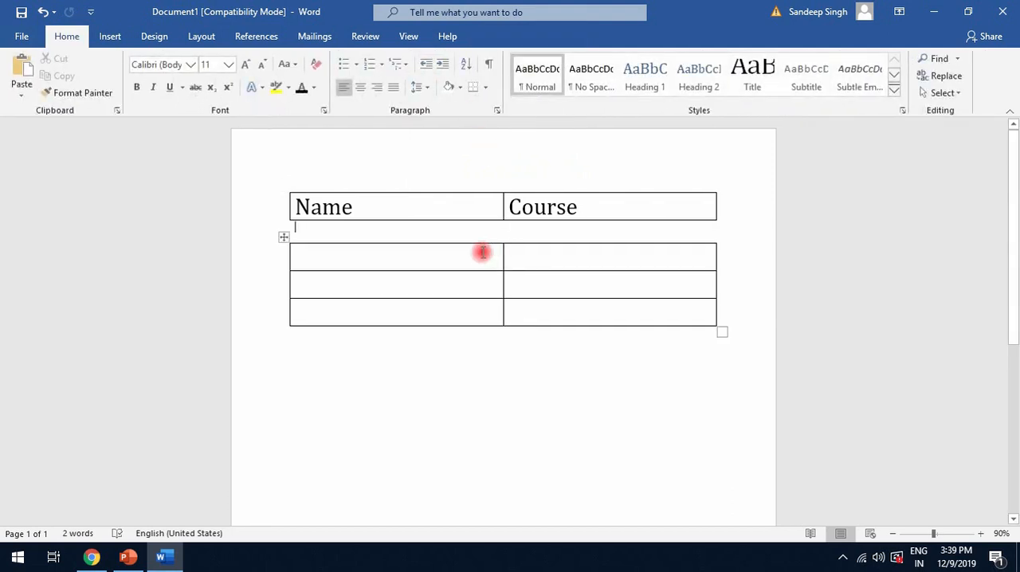
key("ctrl+z")
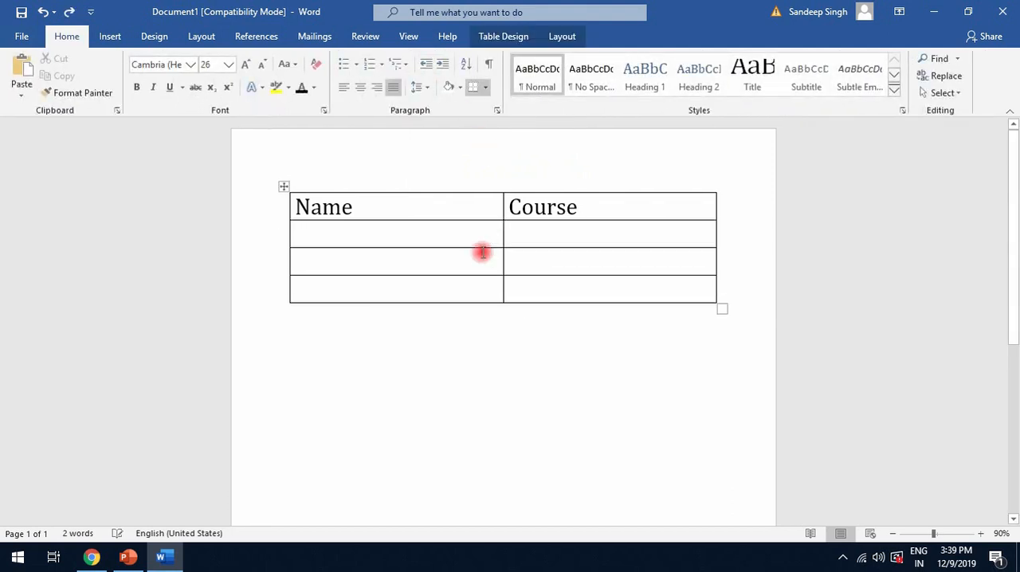
Align the header row's text to the top center of its cells
left_click(550, 34)
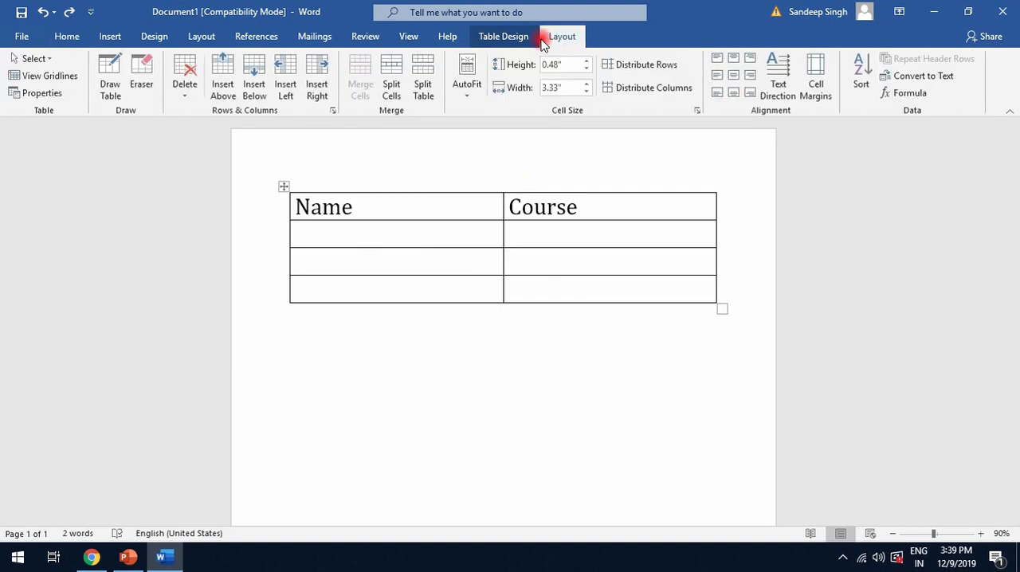
left_click(431, 211)
left_click_drag(430, 206, 268, 216)
left_click_drag(587, 215, 383, 209)
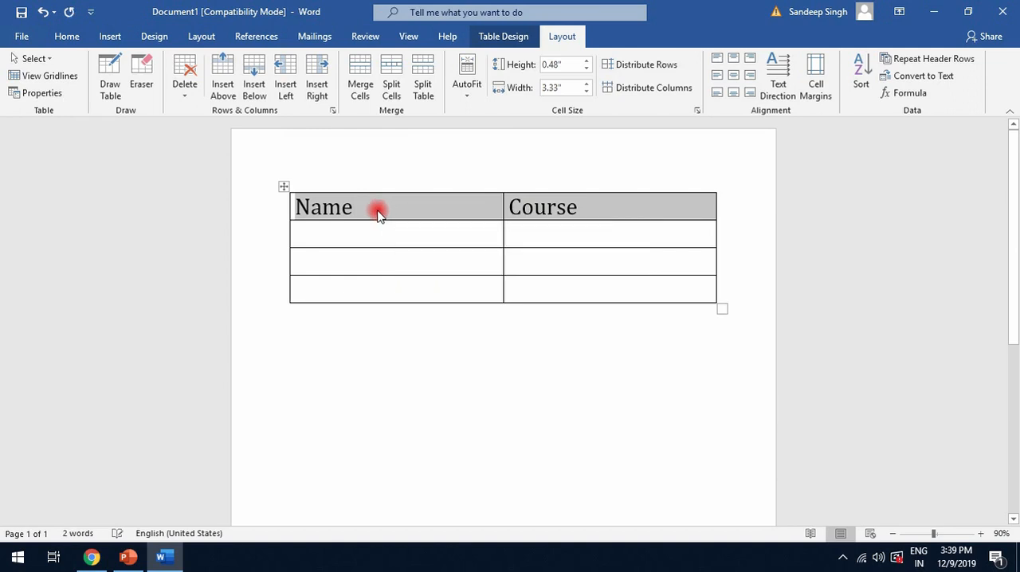
left_click(734, 62)
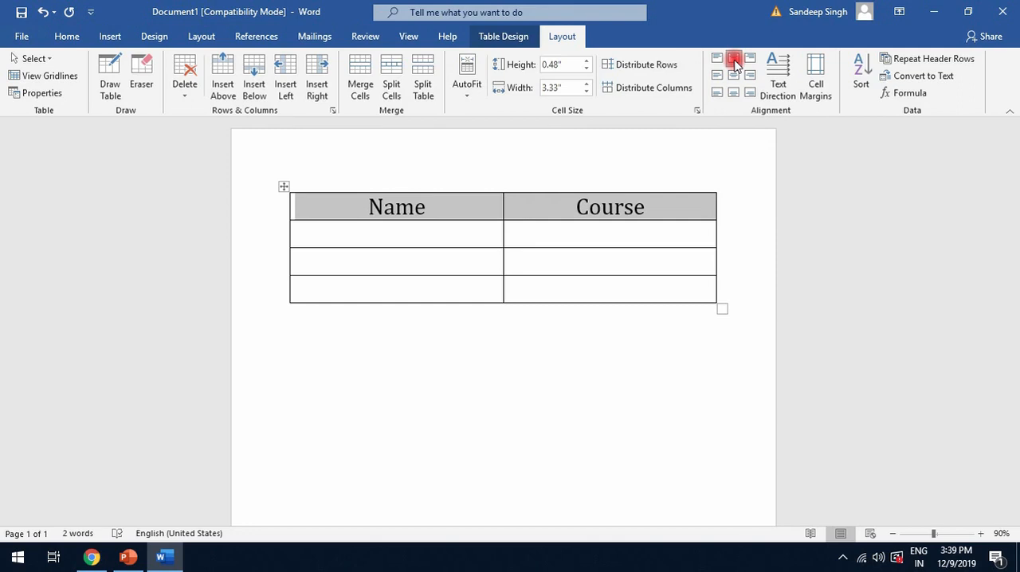
Fill the first row below the header with a student's first name and the course "IoT"
left_click(362, 231)
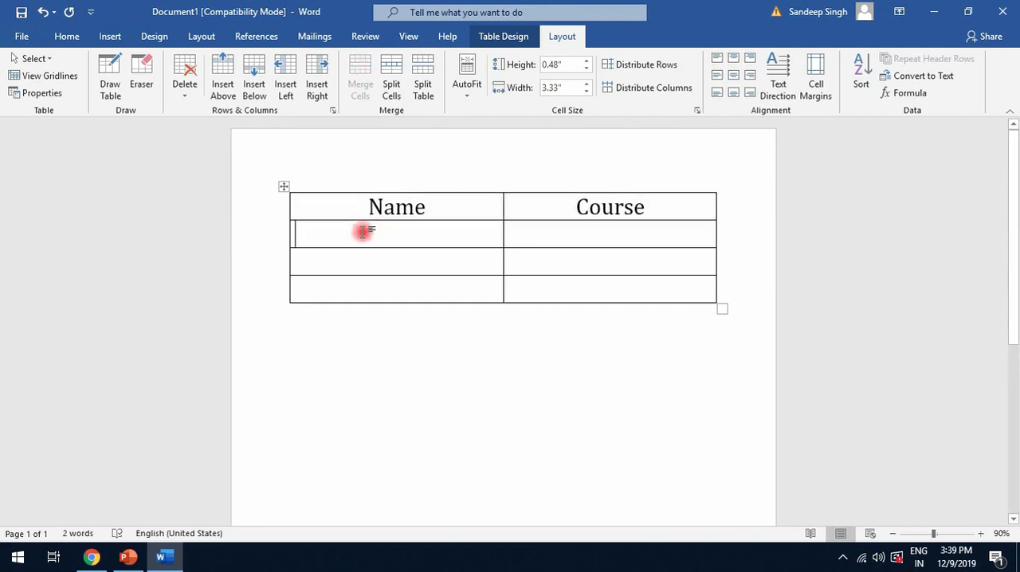
type("John")
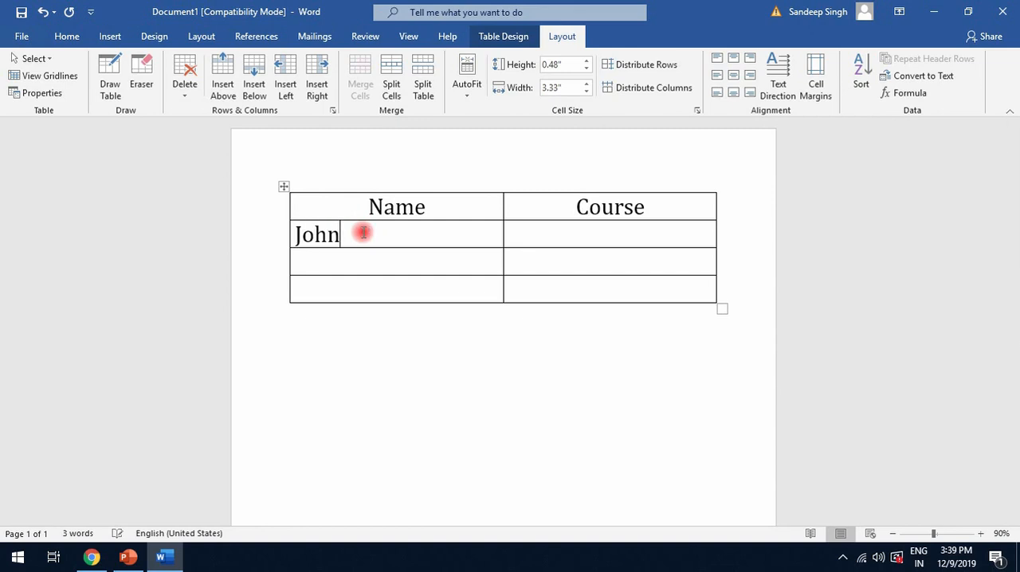
key("Tab")
type("IO")
key("BackSpace")
type("oT")
key("Tab")
Fill the table's third row with another student's first name and the course "C++"
type("Max")
key("Tab")
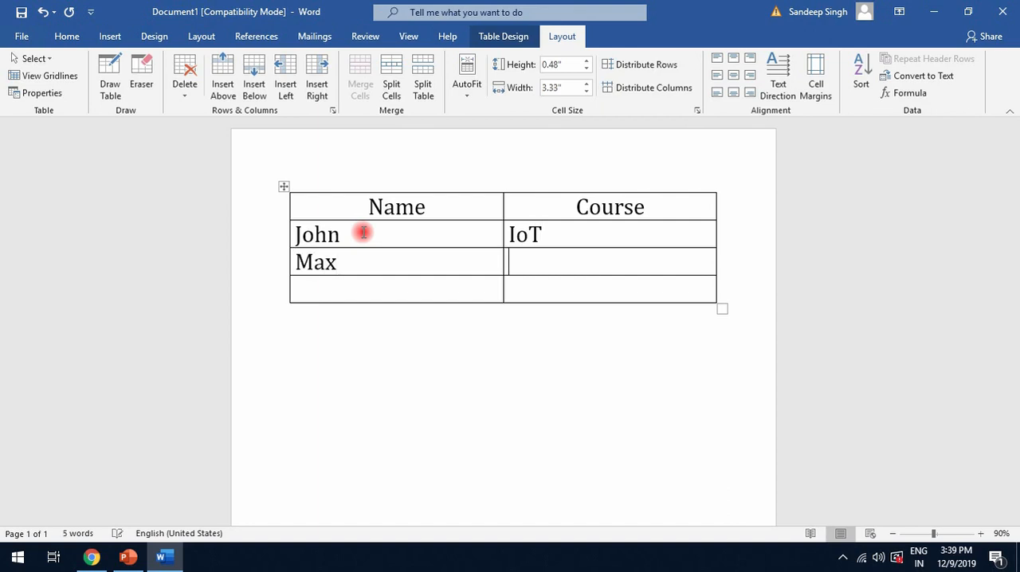
type("Viet")
key("BackSpace")
key("BackSpace")
key("BackSpace")
key("BackSpace")
type("C++")
key("Tab")
Fill the table's last row with a third student's first name and the course "Virtual Reality"
type("Tom")
key("Tab")
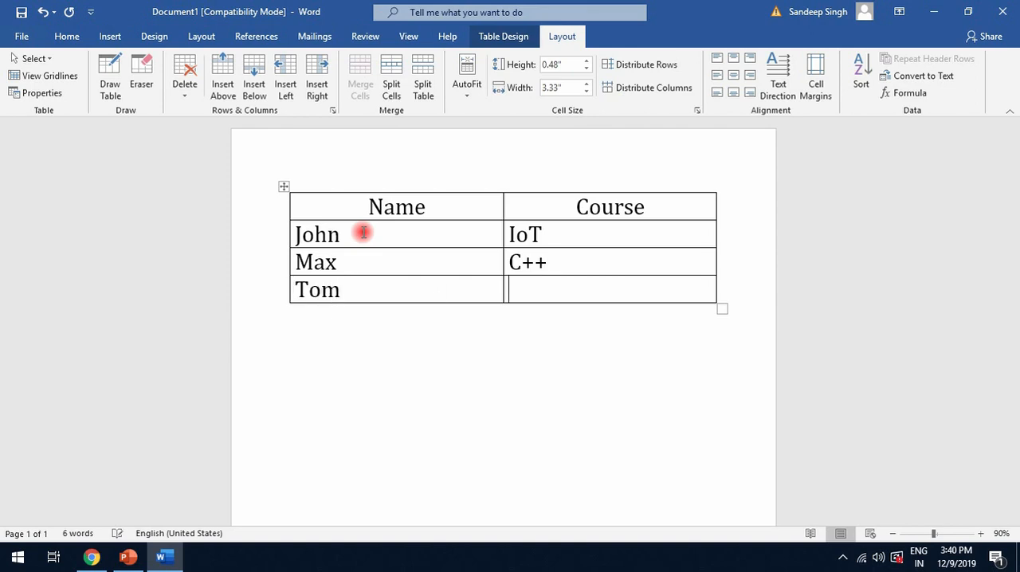
type("Virtual Reality")
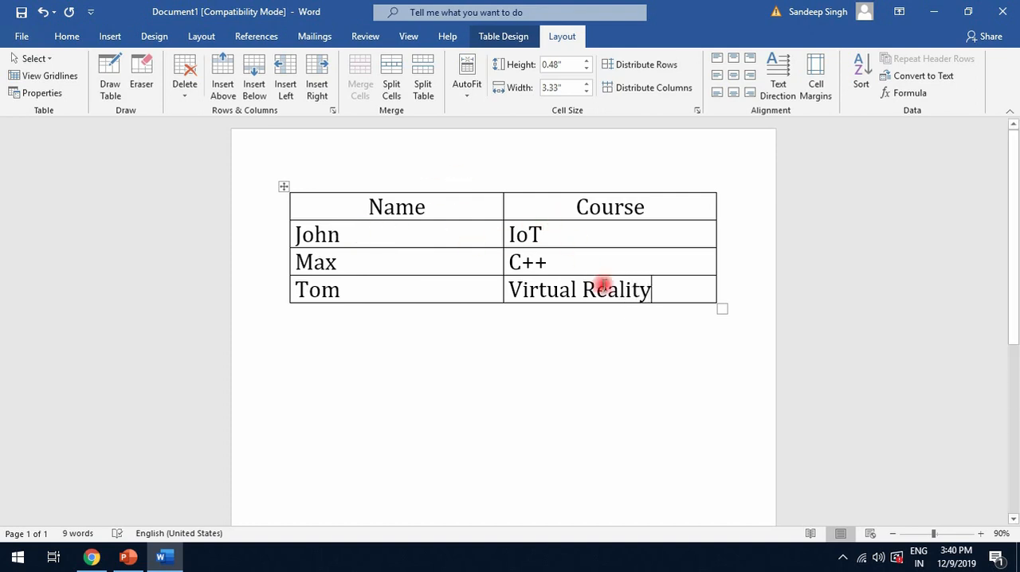
Try top center and top right alignment on the three rows below the header, and settle on center left
left_click_drag(463, 269, 332, 233)
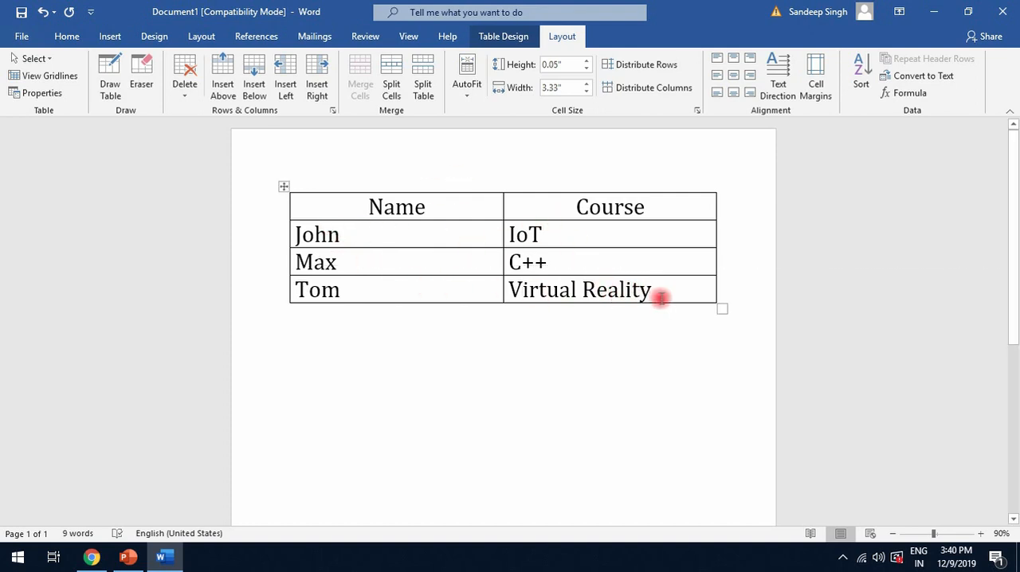
left_click_drag(661, 296, 327, 244)
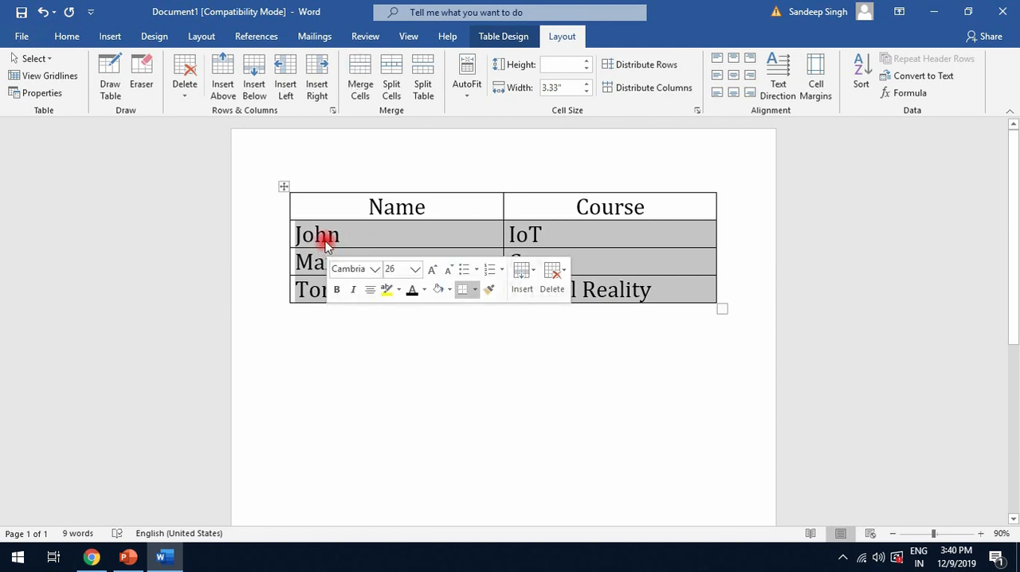
left_click(735, 59)
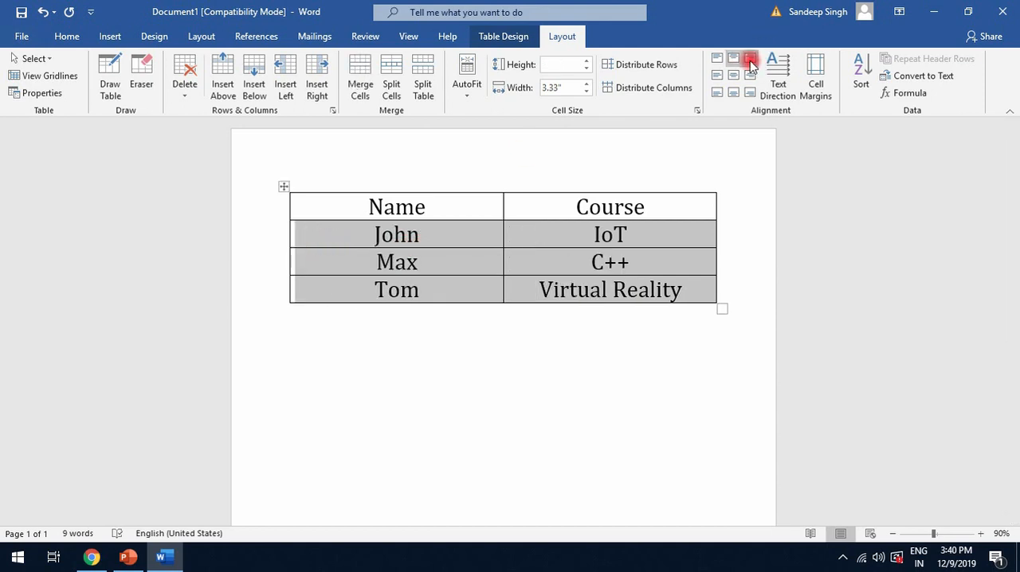
left_click(751, 59)
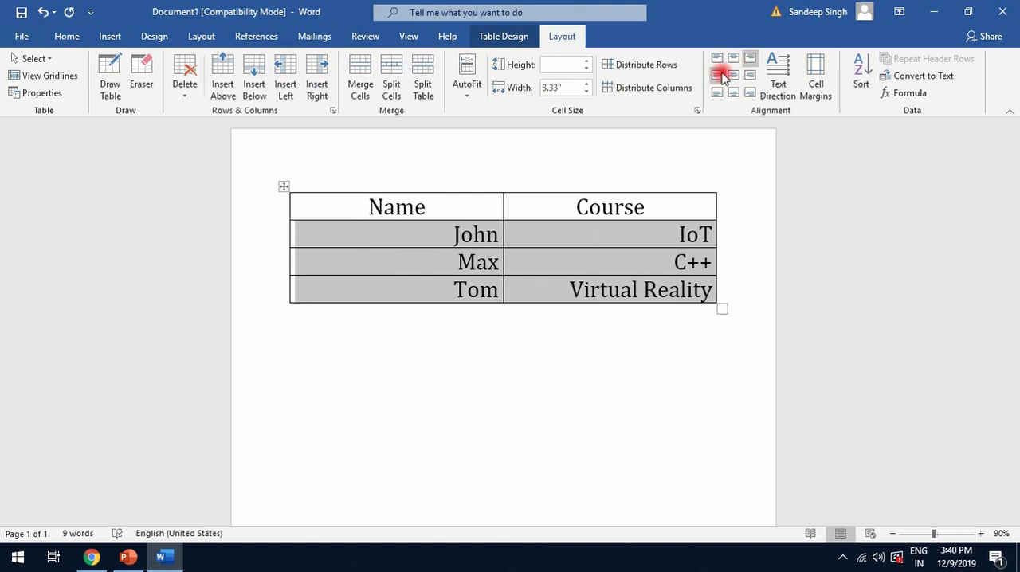
left_click(719, 75)
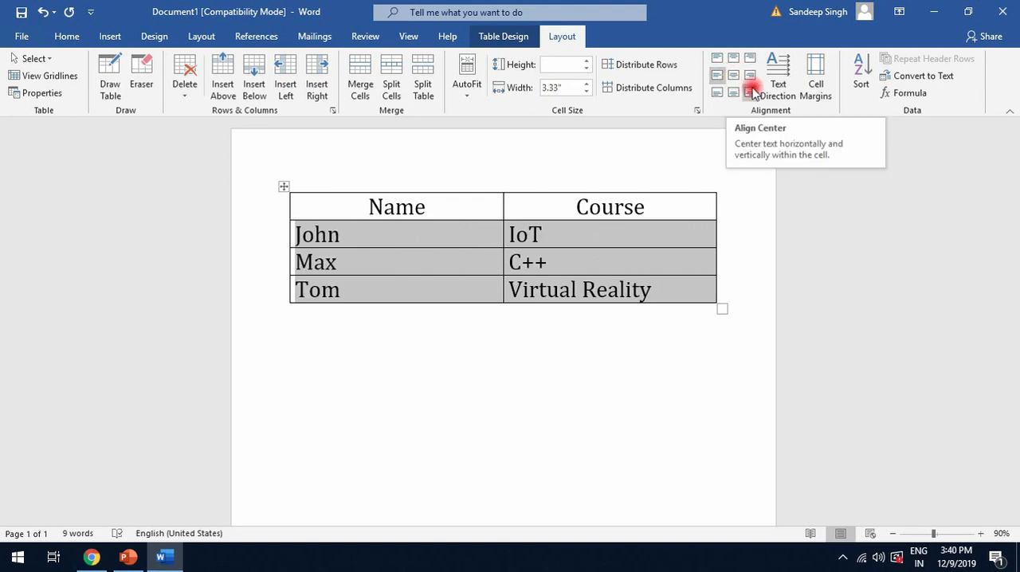
Cycle the text direction of the three student rows through both vertical orientations and back to horizontal
left_click(780, 94)
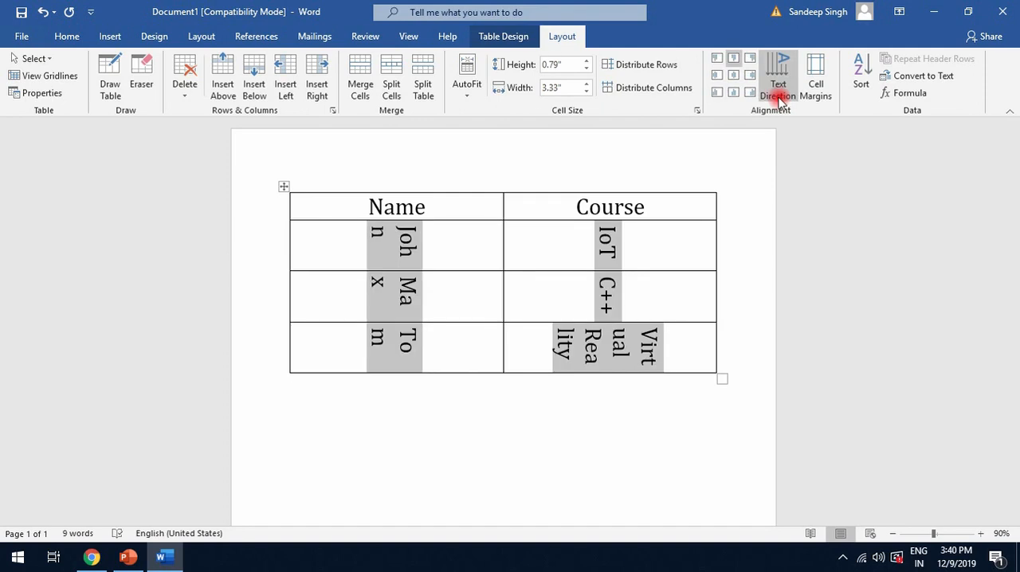
left_click(780, 94)
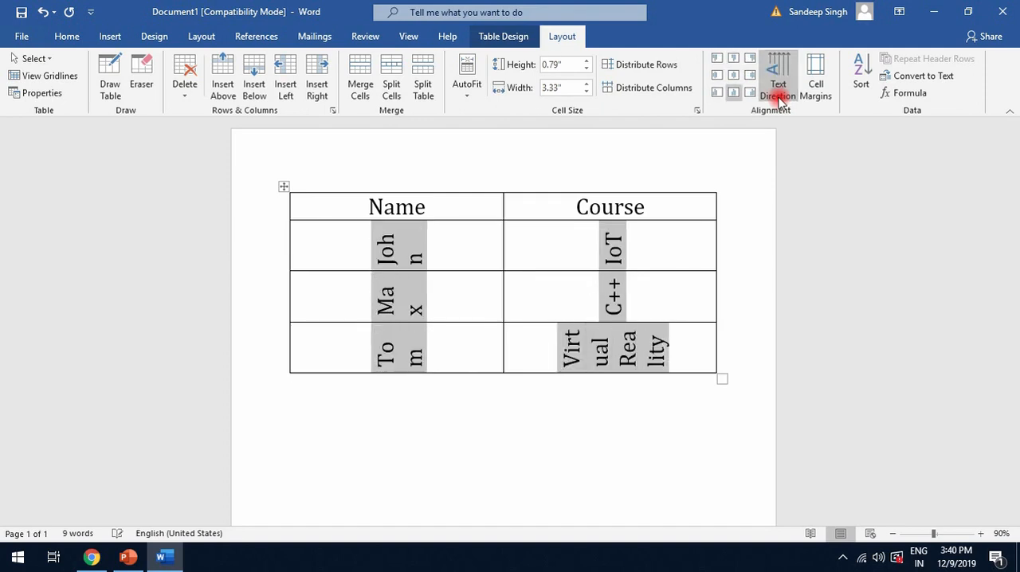
left_click(779, 94)
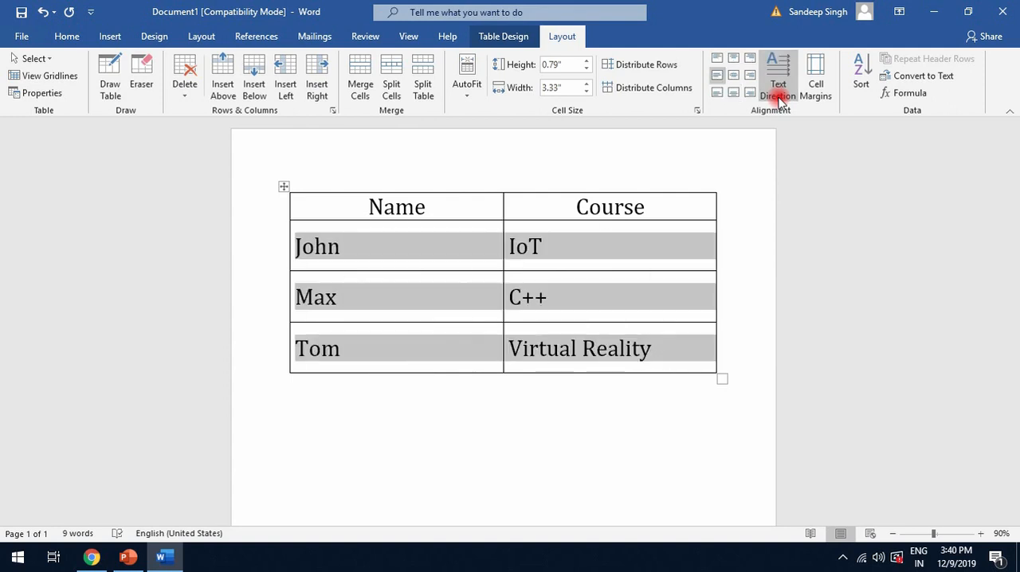
left_click(623, 424)
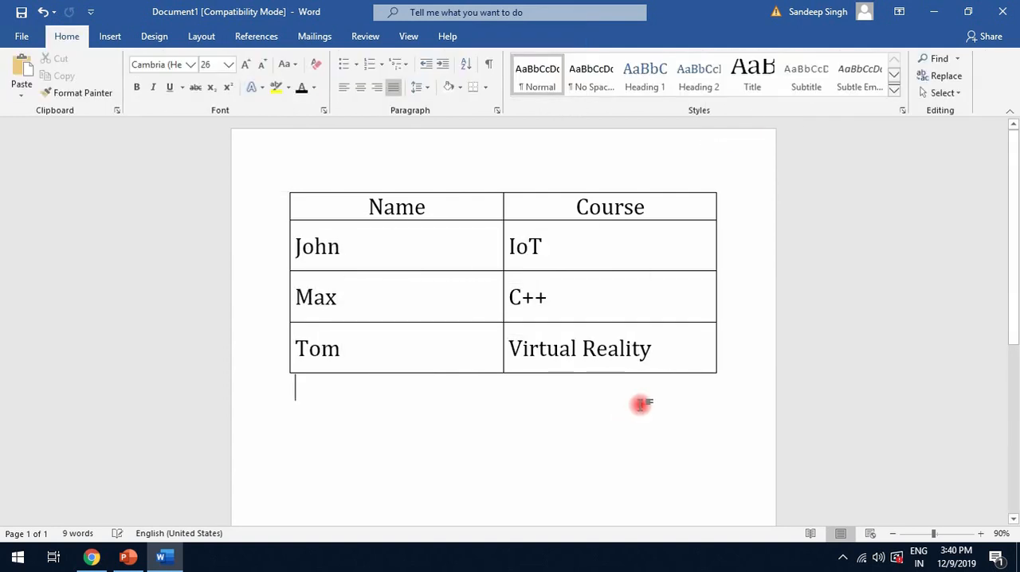
Try bold and italic on all of the table's text, and remove both formats again
left_click_drag(662, 351, 343, 205)
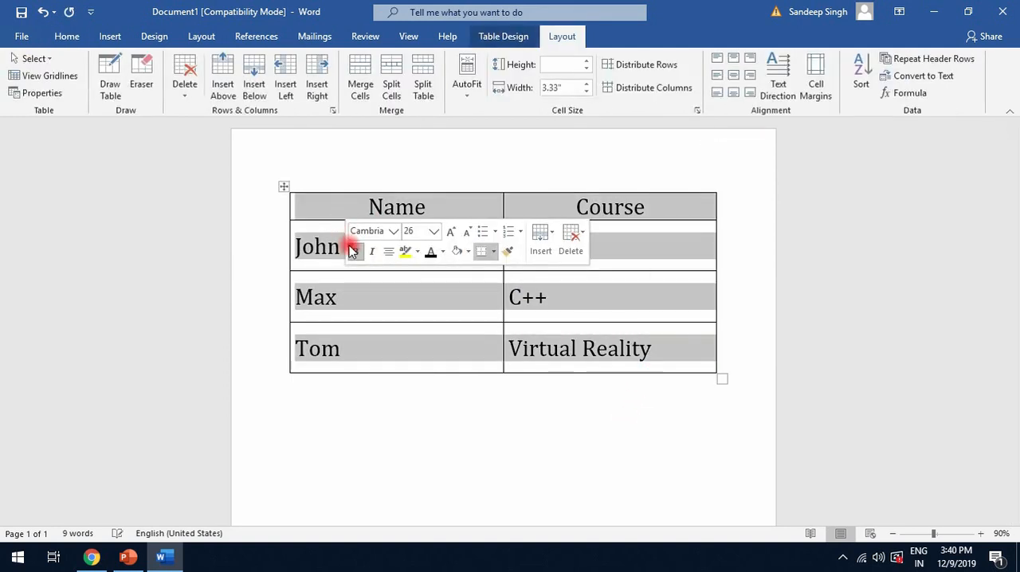
key("ctrl+b")
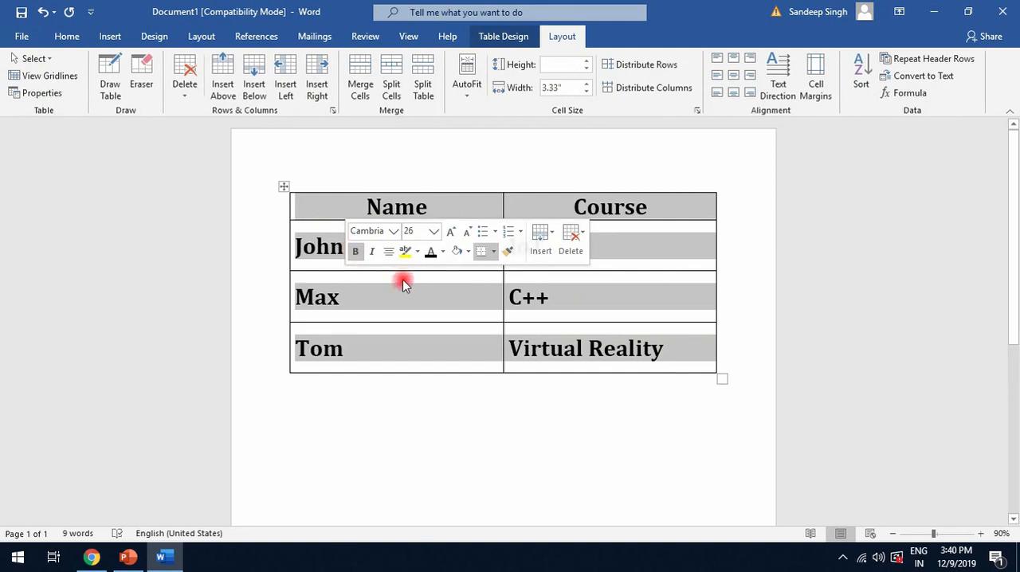
left_click(371, 252)
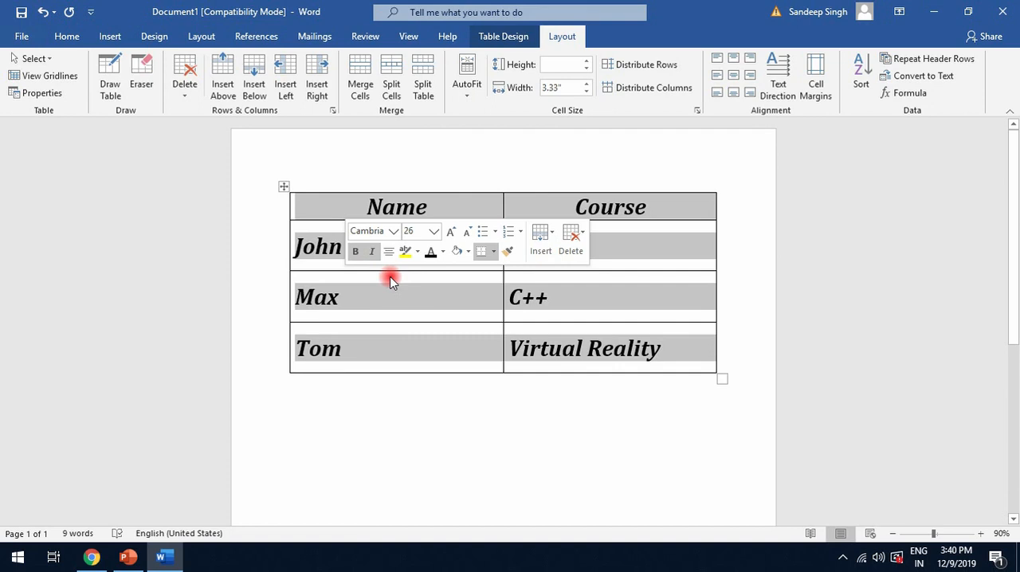
left_click(355, 252)
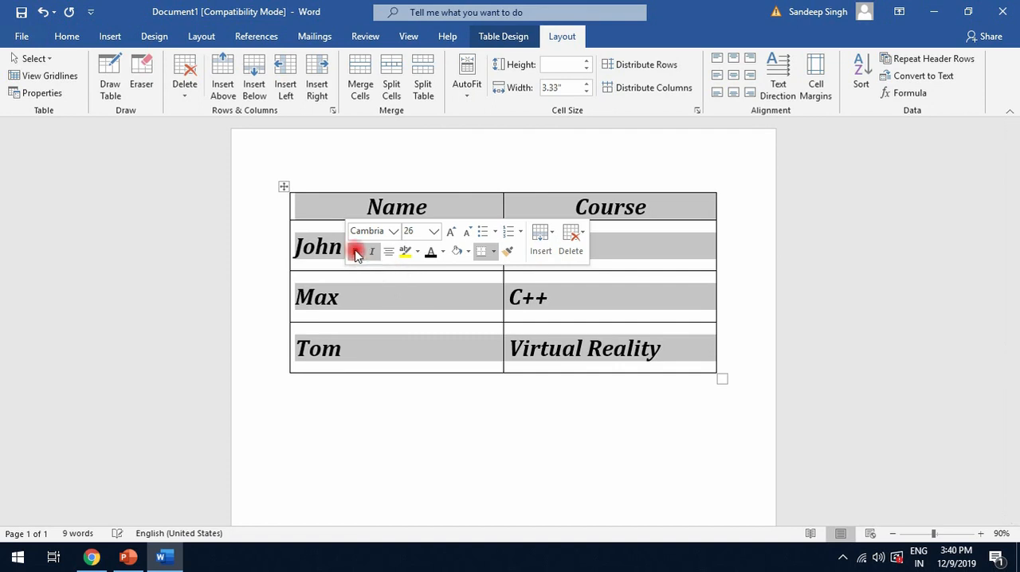
left_click(359, 252)
left_click(370, 252)
left_click(355, 252)
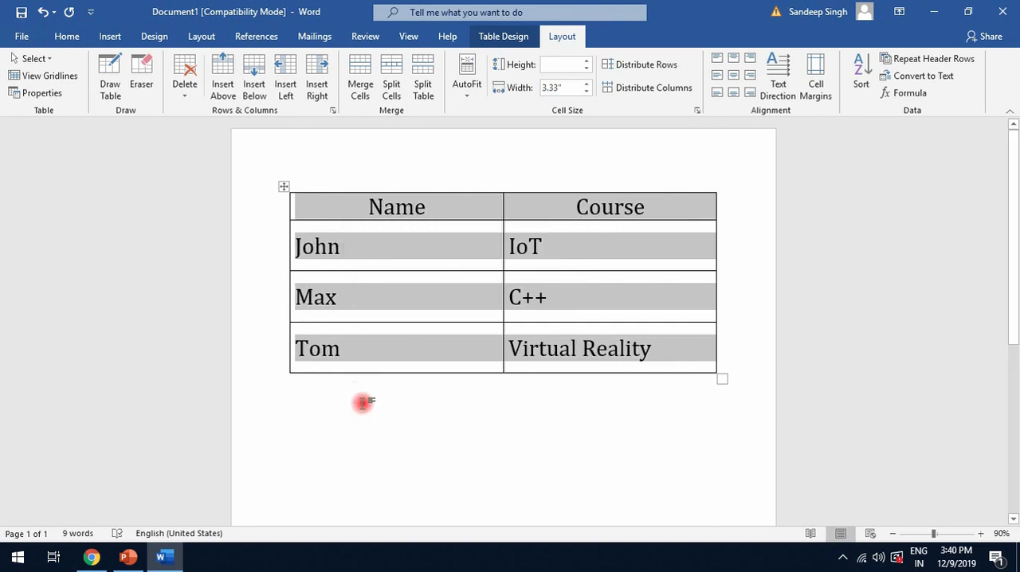
left_click(387, 351)
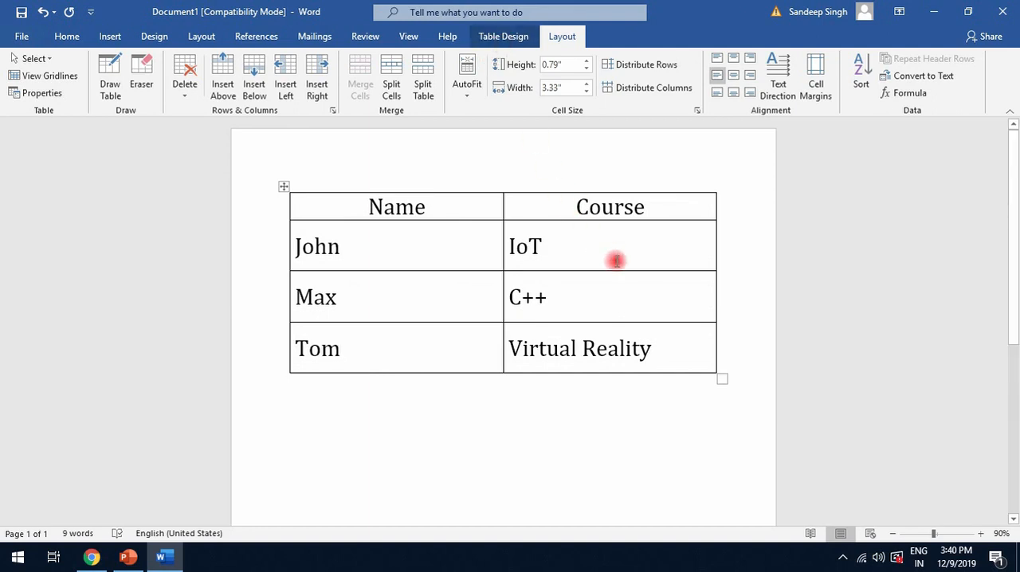
Try the black dark-grid table style with a solid first column, and switch the table to its blue variant
left_click(517, 35)
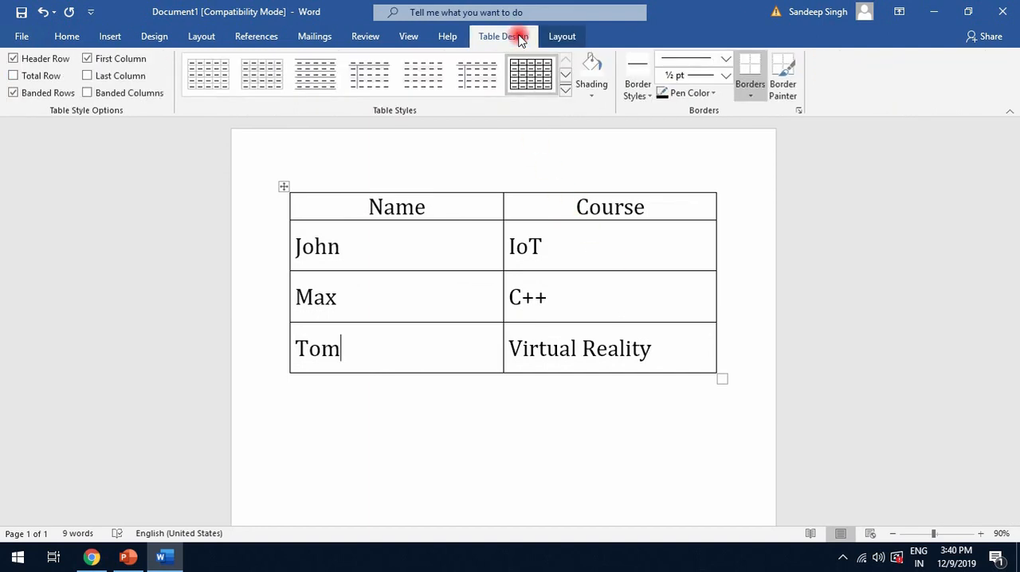
left_click(565, 90)
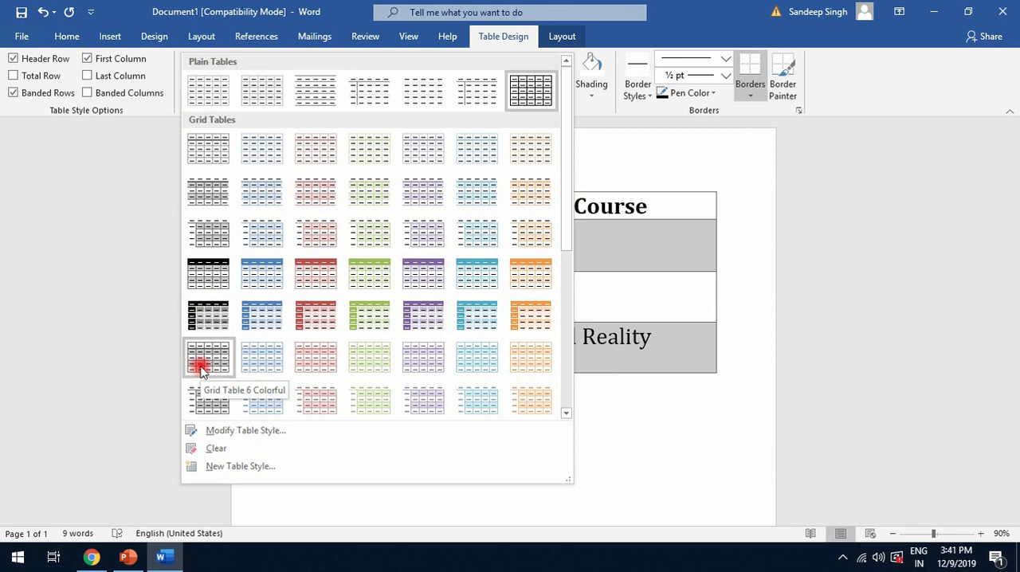
left_click(216, 327)
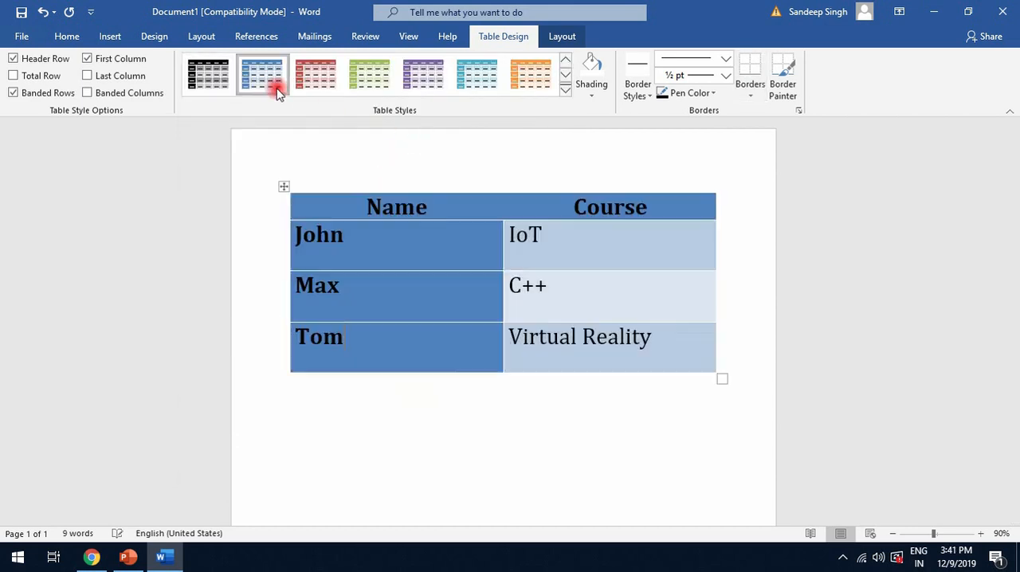
left_click(277, 95)
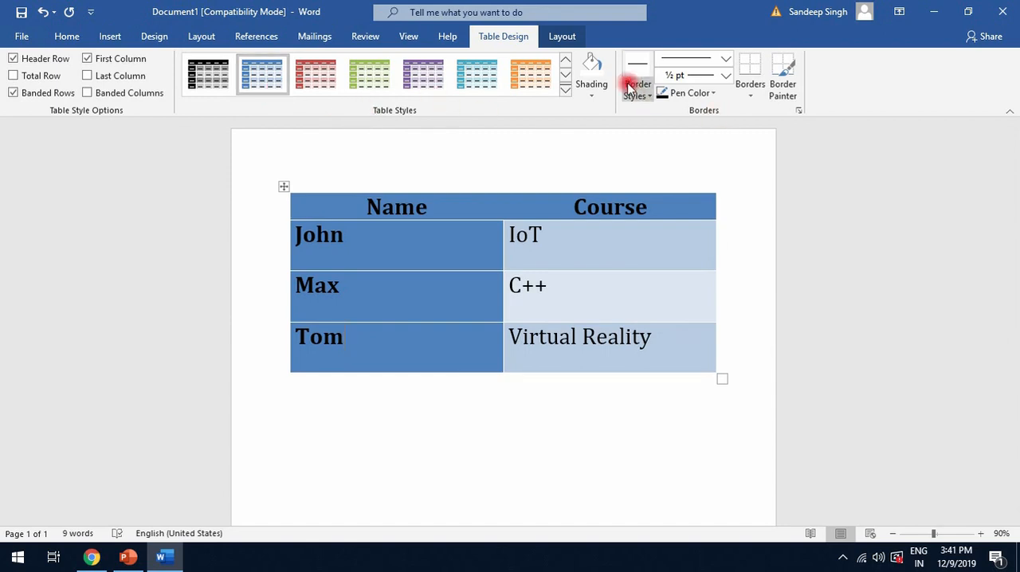
Shade the cell with the last student's name in the standard light green colour
left_click(592, 80)
left_click(590, 92)
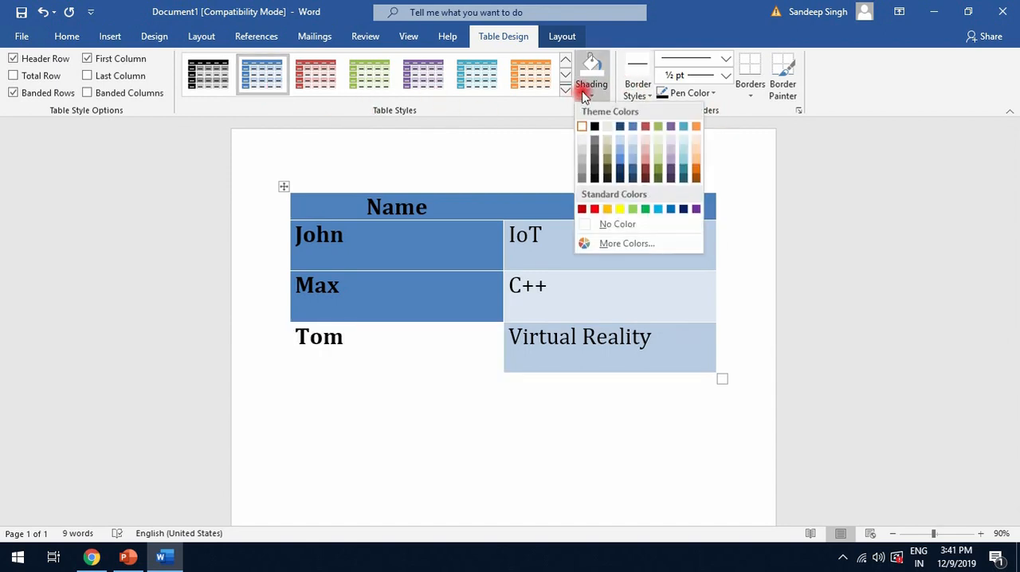
left_click(384, 353)
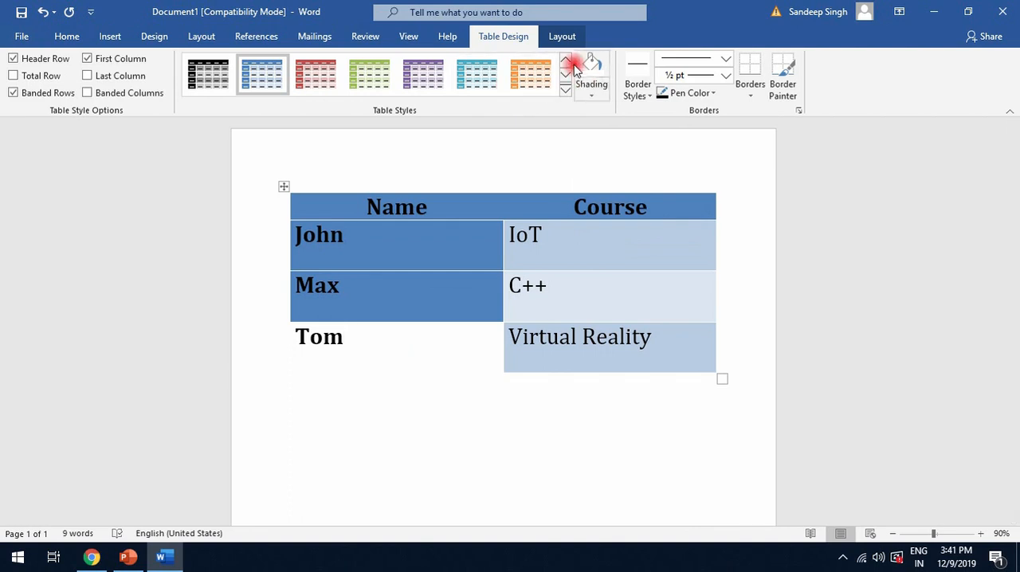
left_click(590, 95)
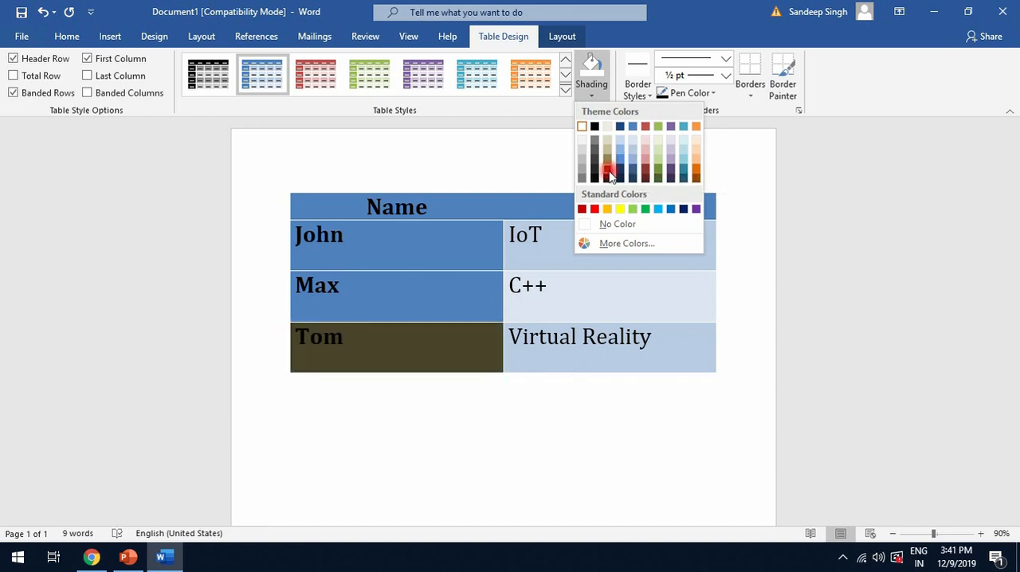
left_click(632, 209)
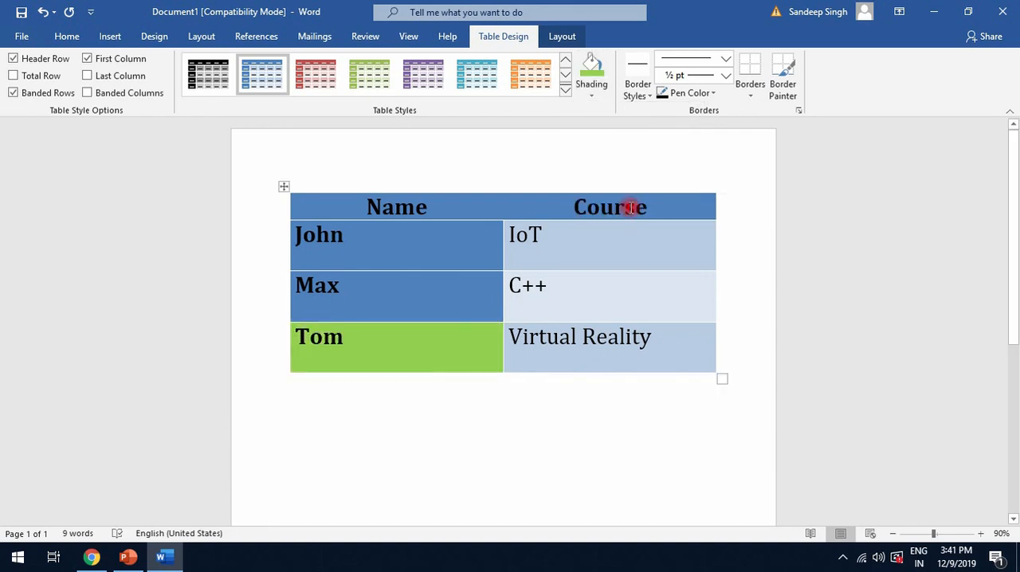
Pick the black double-line border style for the border painter, and change its line to the thick-thin double line at 3 pt
left_click(627, 89)
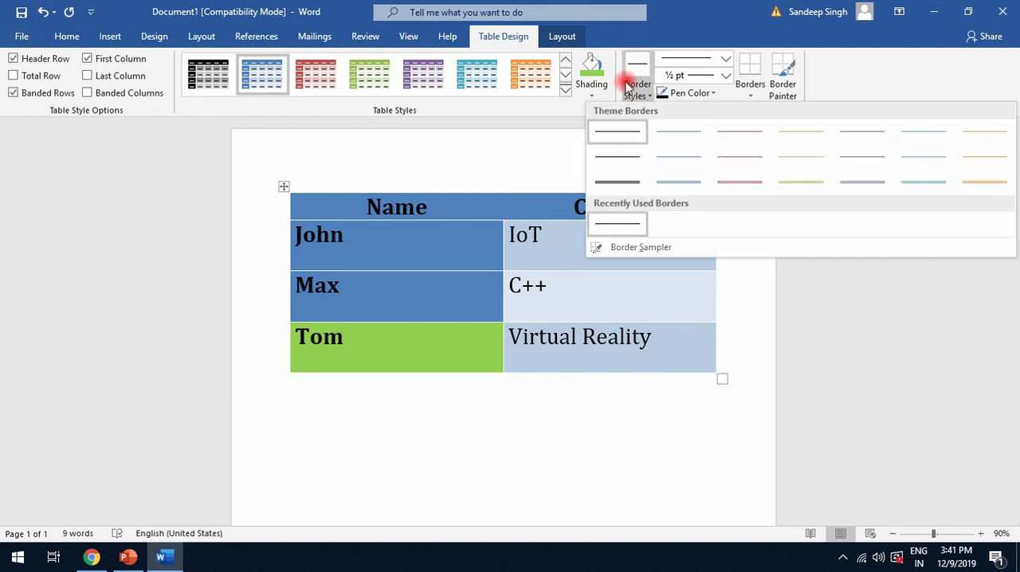
left_click(615, 185)
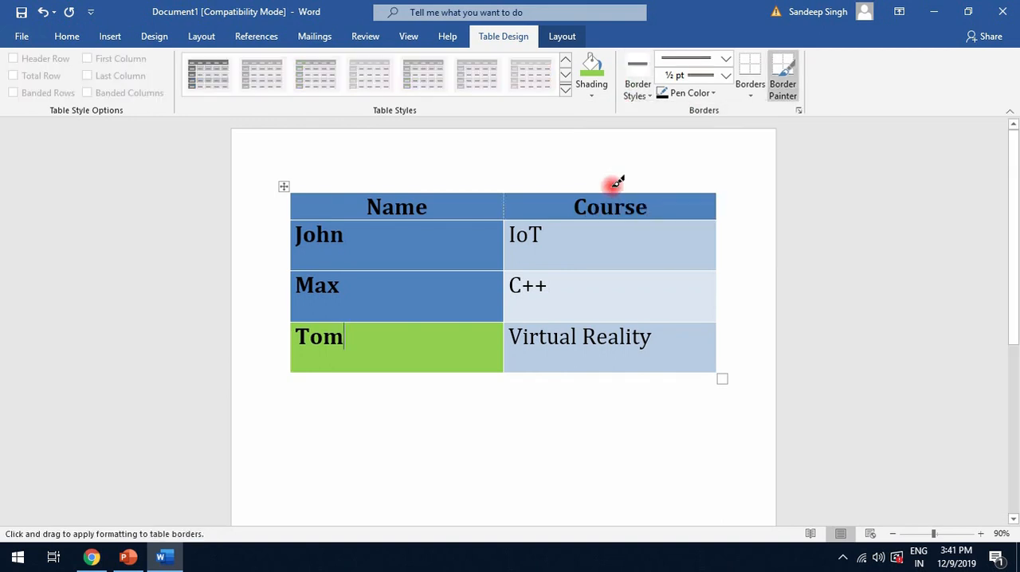
scroll(435, 226, "up", 6)
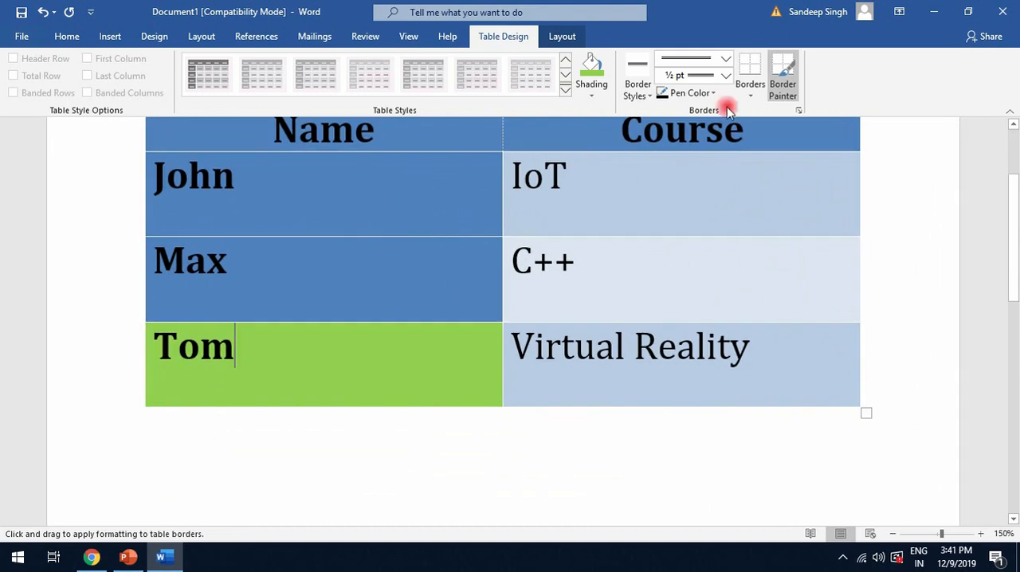
left_click(689, 58)
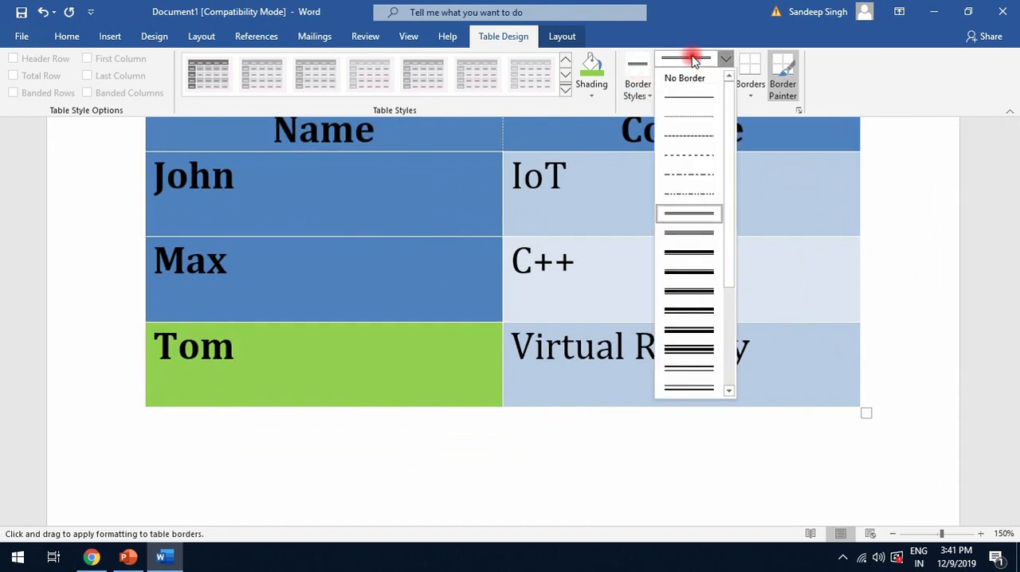
left_click(698, 316)
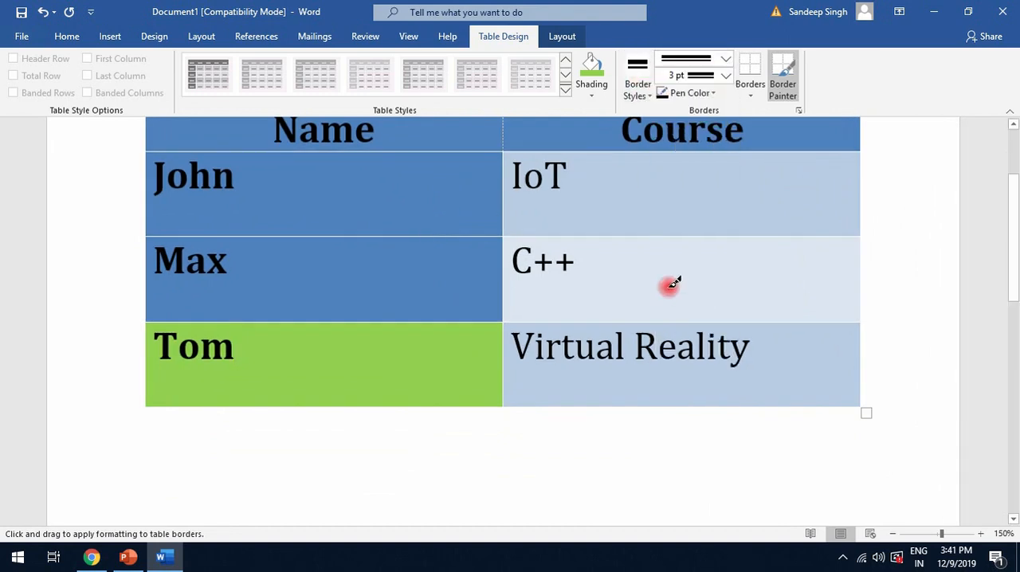
Leave border painting and return the table to the plain style with a black grid
left_click(565, 90)
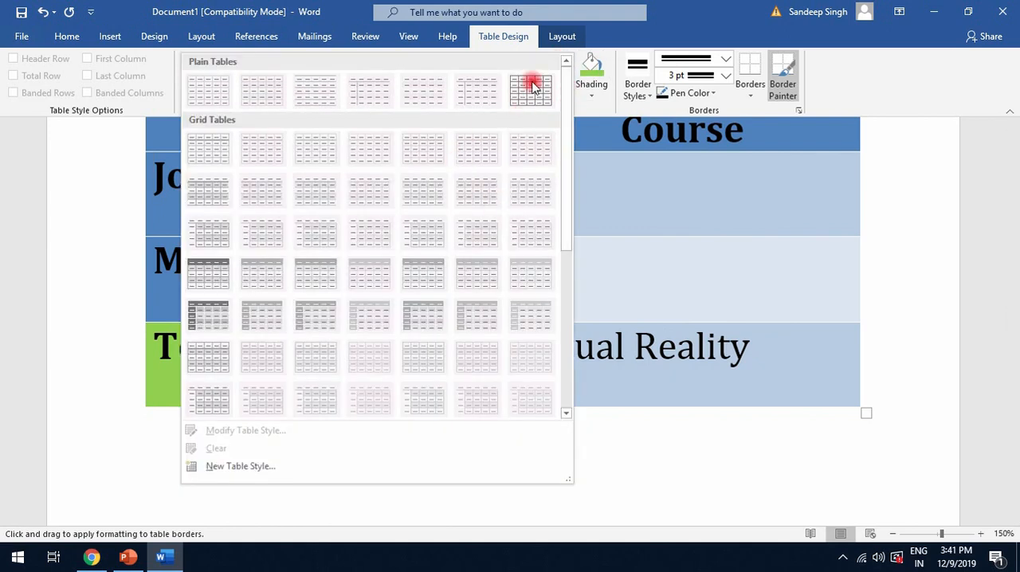
left_click(761, 89)
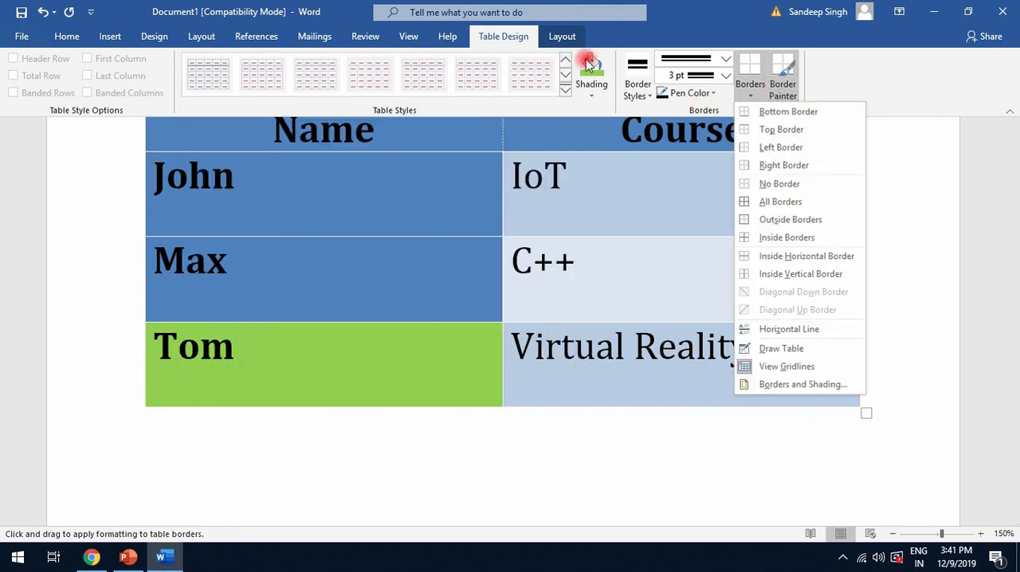
left_click(565, 90)
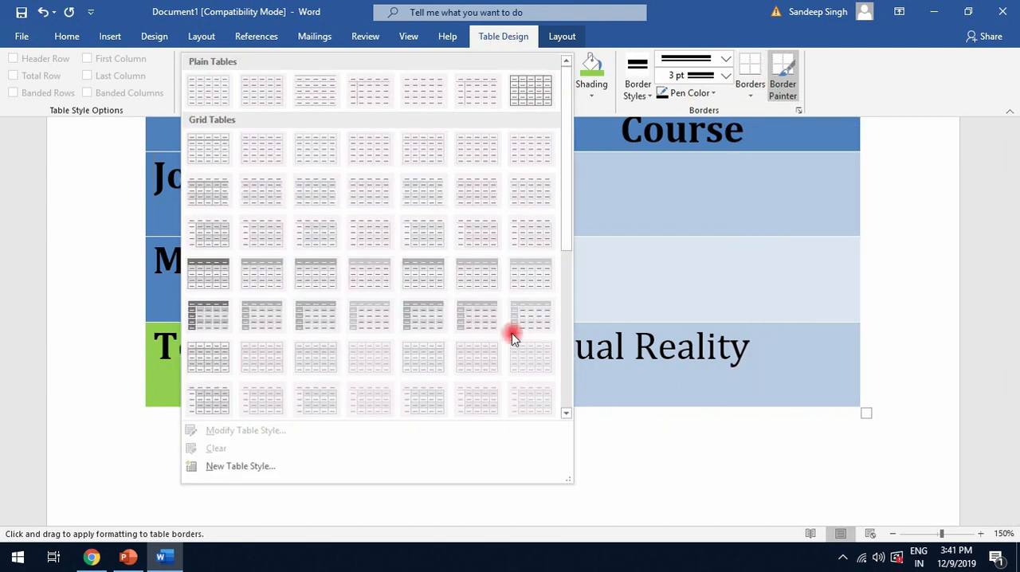
left_click(594, 458)
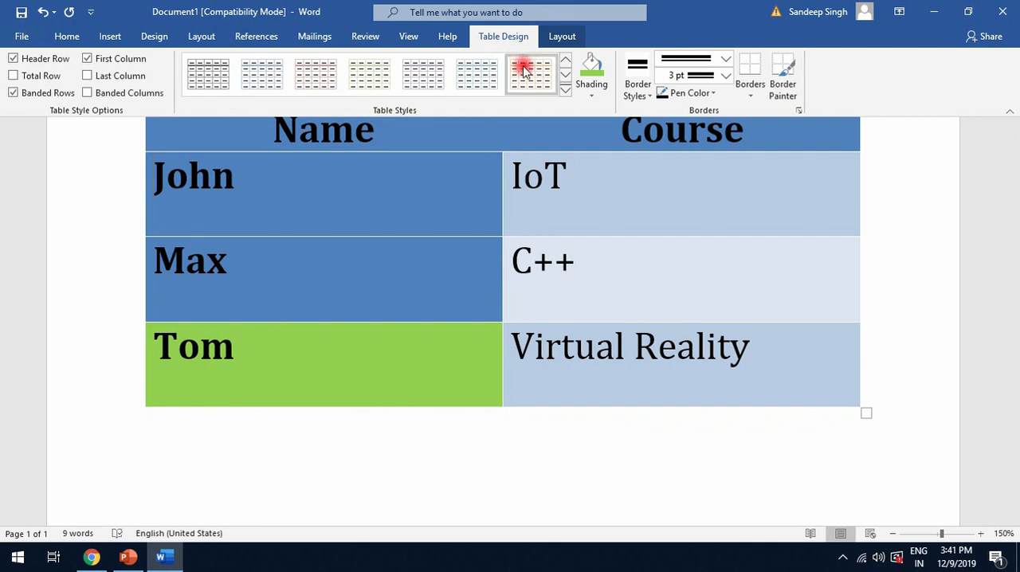
left_click(565, 61)
left_click(547, 75)
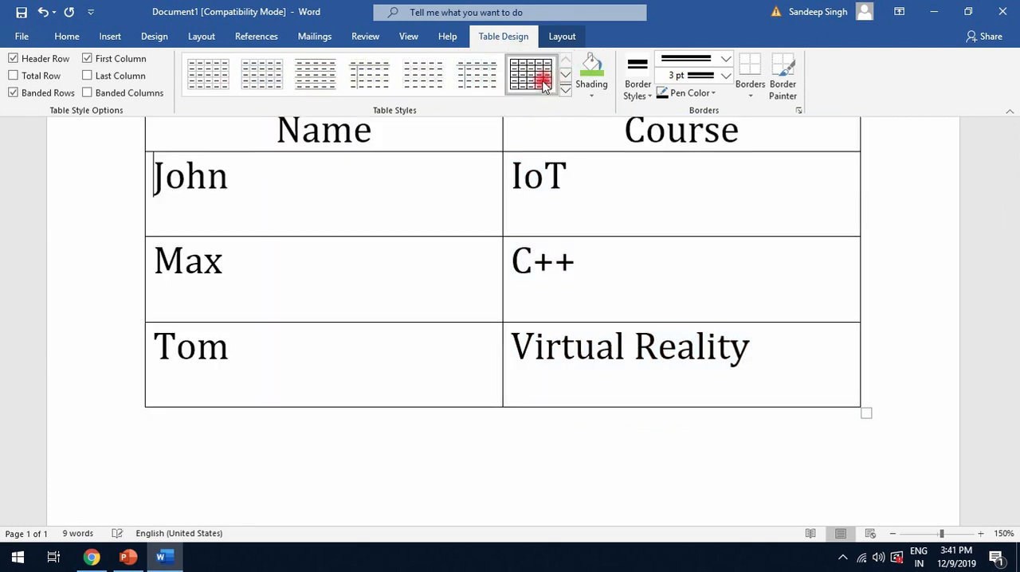
Set the border painter's line style to the thick slanted-dash line at 3 pt
scroll(547, 263, "up", 2)
scroll(550, 253, "down", 1)
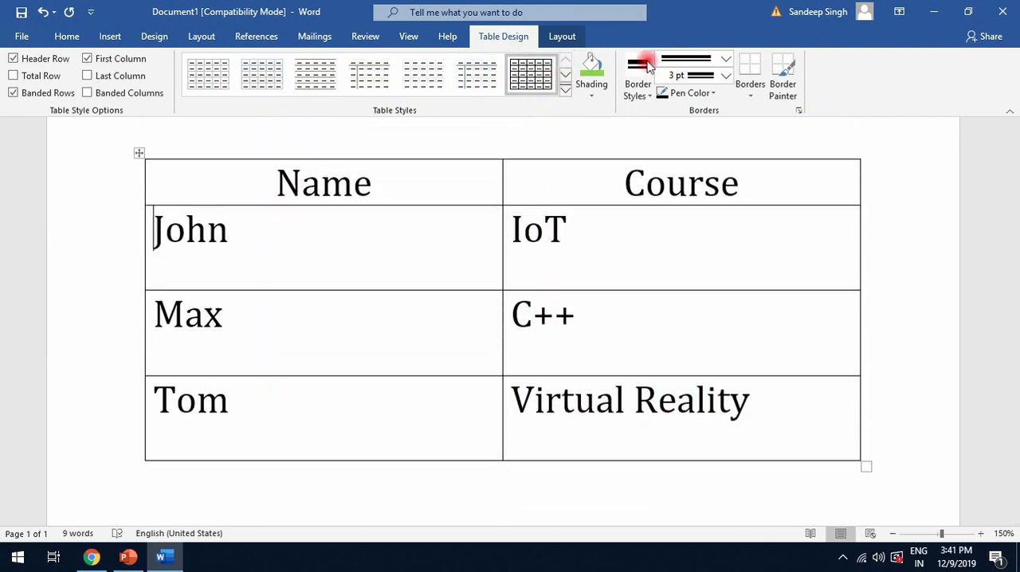
left_click(672, 61)
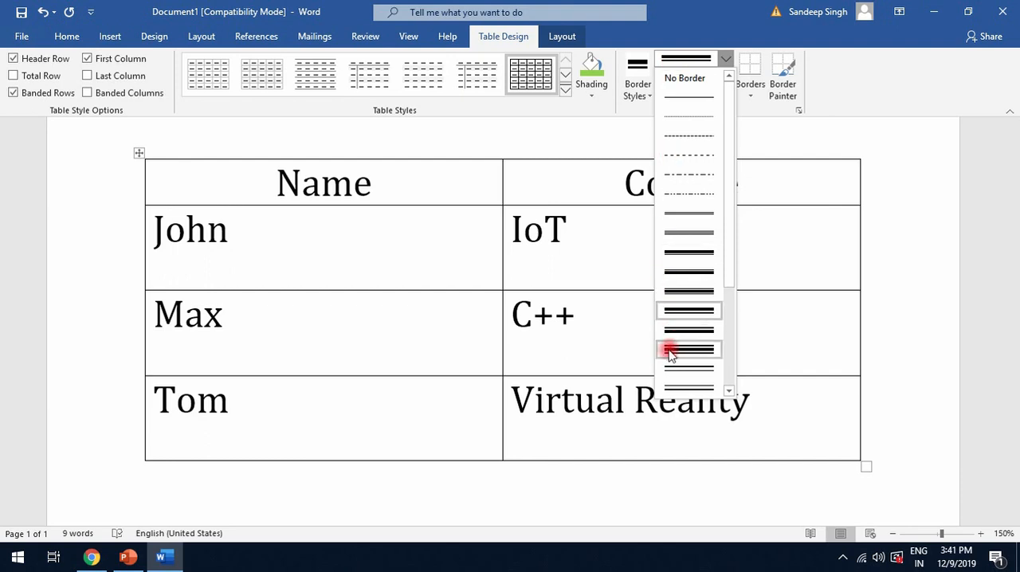
scroll(667, 348, "down", 3)
left_click(693, 311)
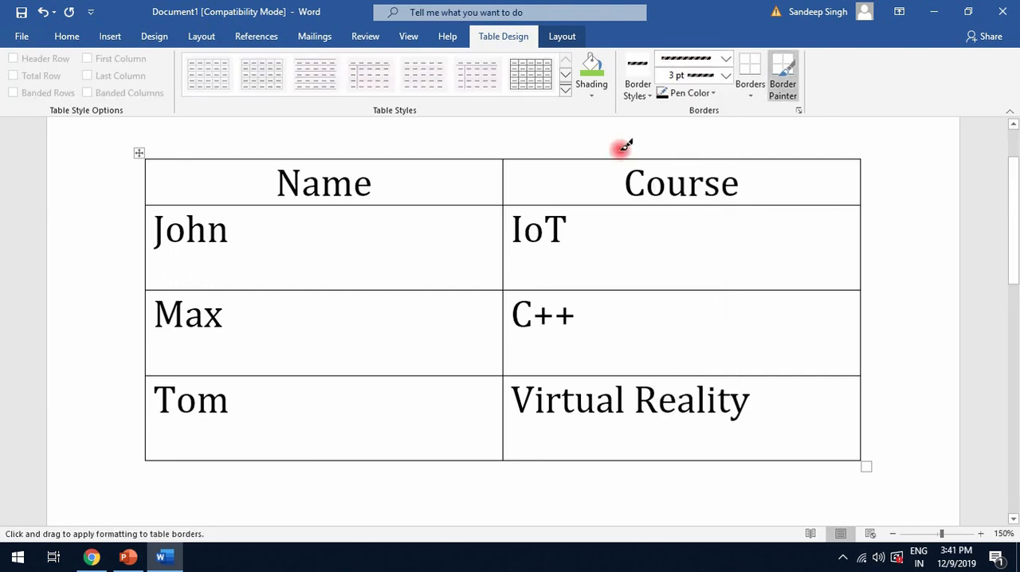
Paint the header row's top and bottom borders and its middle divider with the black 1½ pt single-line border style
left_click(635, 88)
left_click(615, 157)
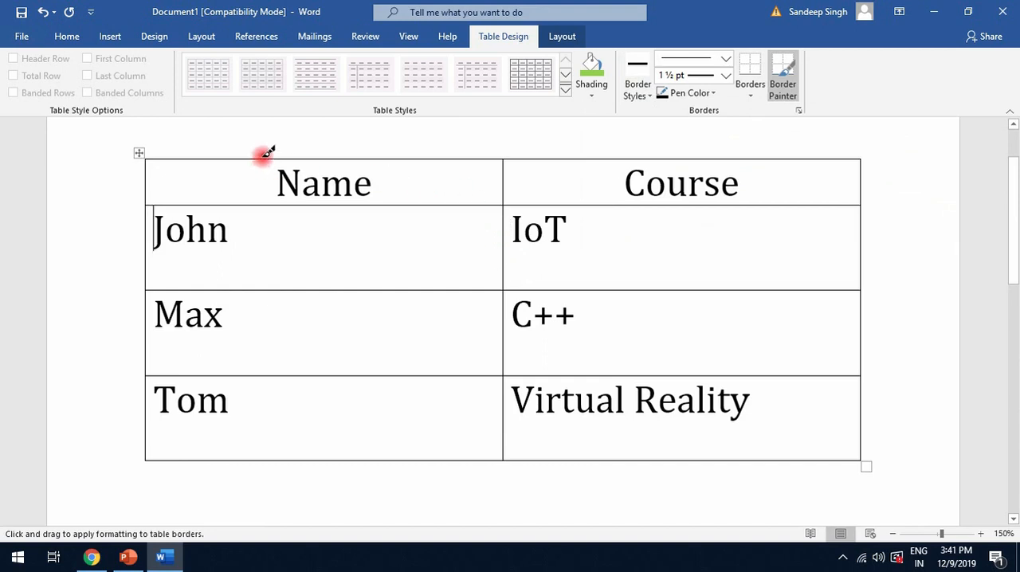
mouse_move(262, 163)
left_mouse_down()
mouse_move(569, 176)
mouse_move(600, 164)
mouse_move(610, 191)
mouse_move(440, 191)
mouse_move(436, 237)
left_mouse_up()
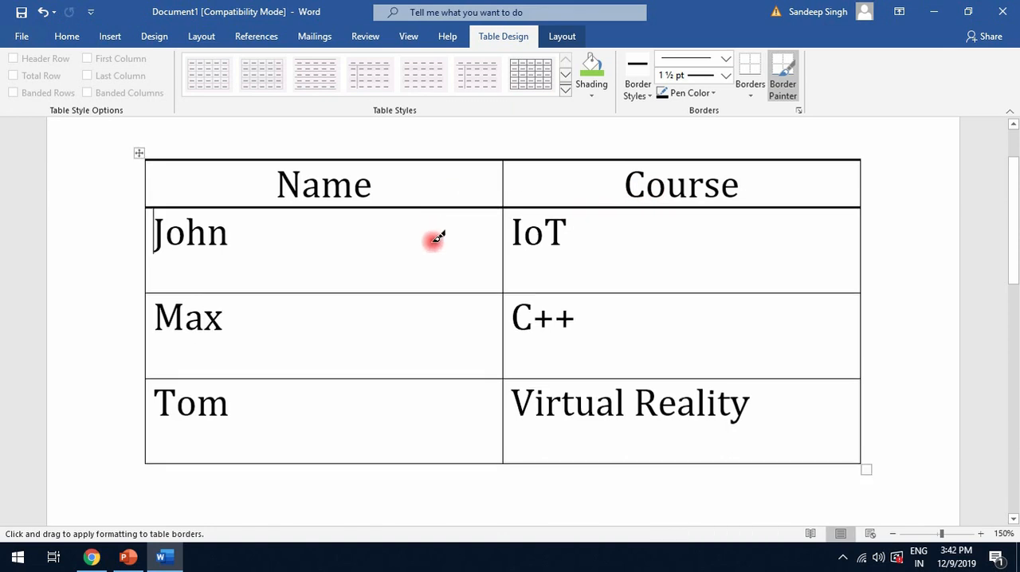
left_click(505, 174)
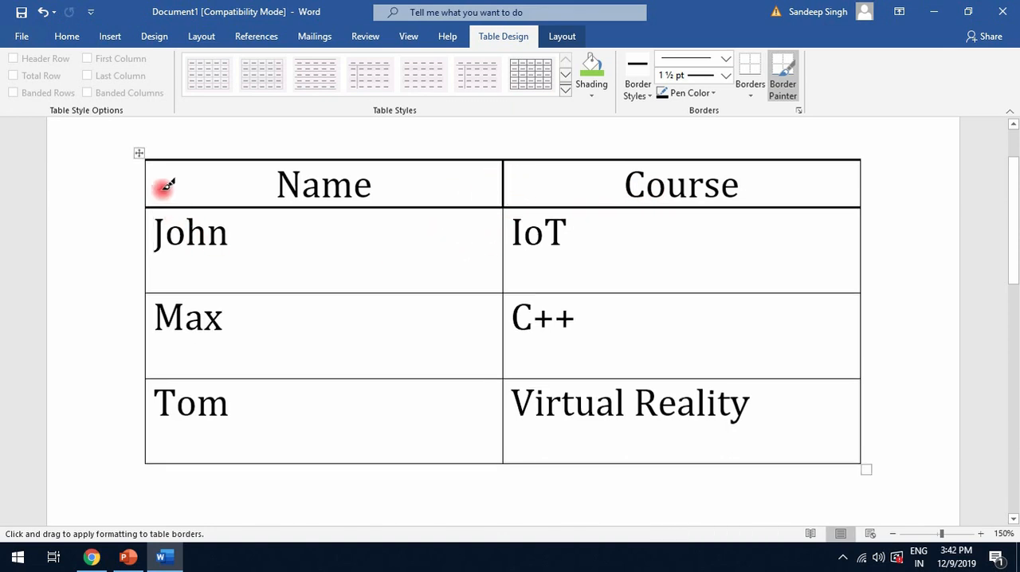
Paint the first student row's bottom border and divider, and the right edge of that row and the header, with the ½ pt double-line style
left_click(644, 80)
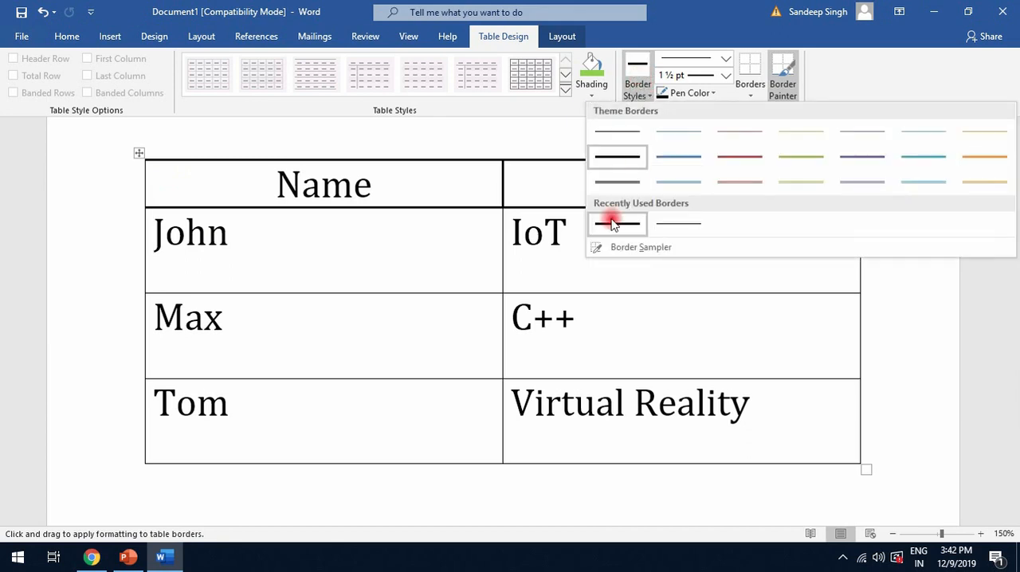
left_click(667, 172)
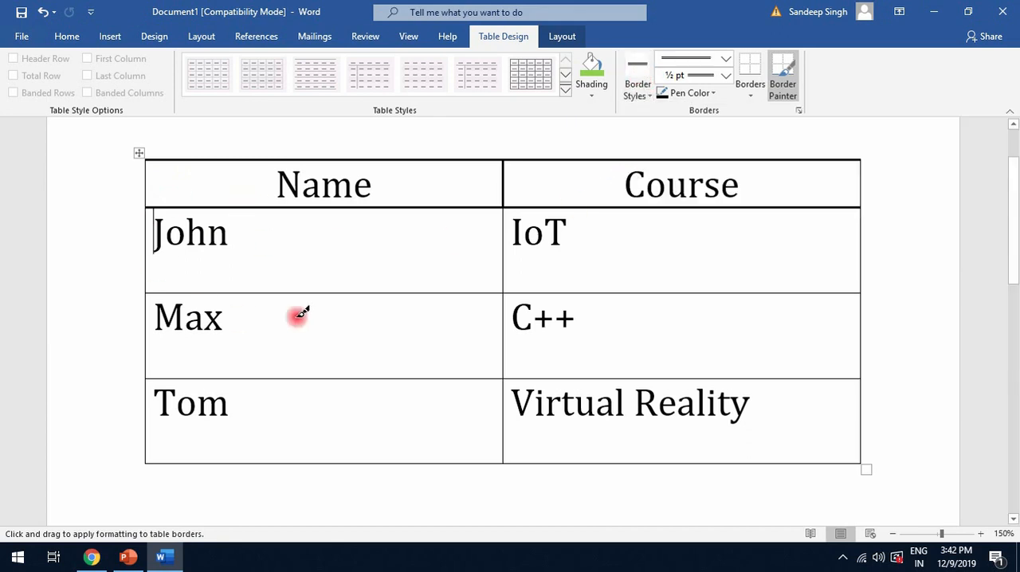
left_click(341, 293)
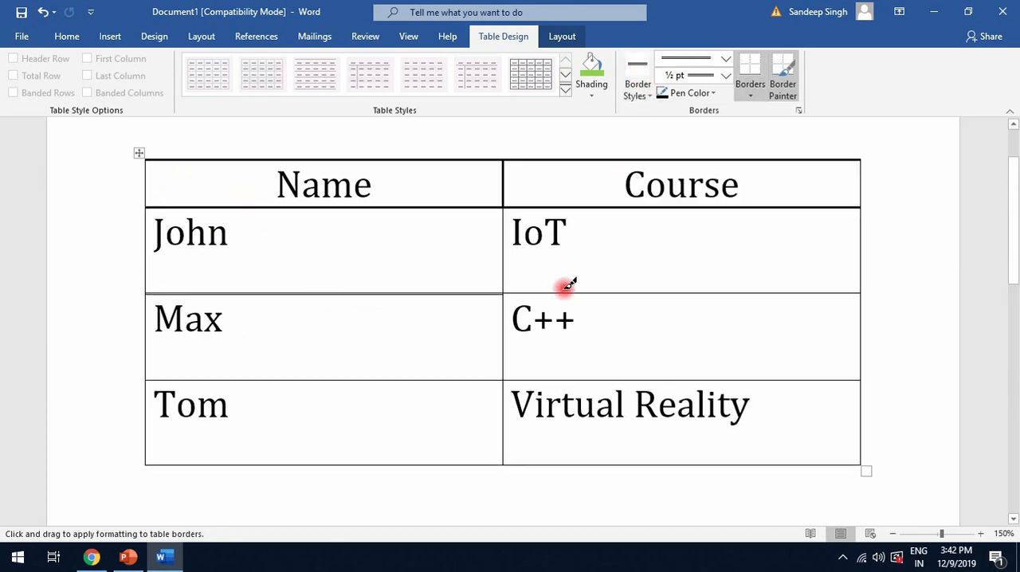
left_click(555, 293)
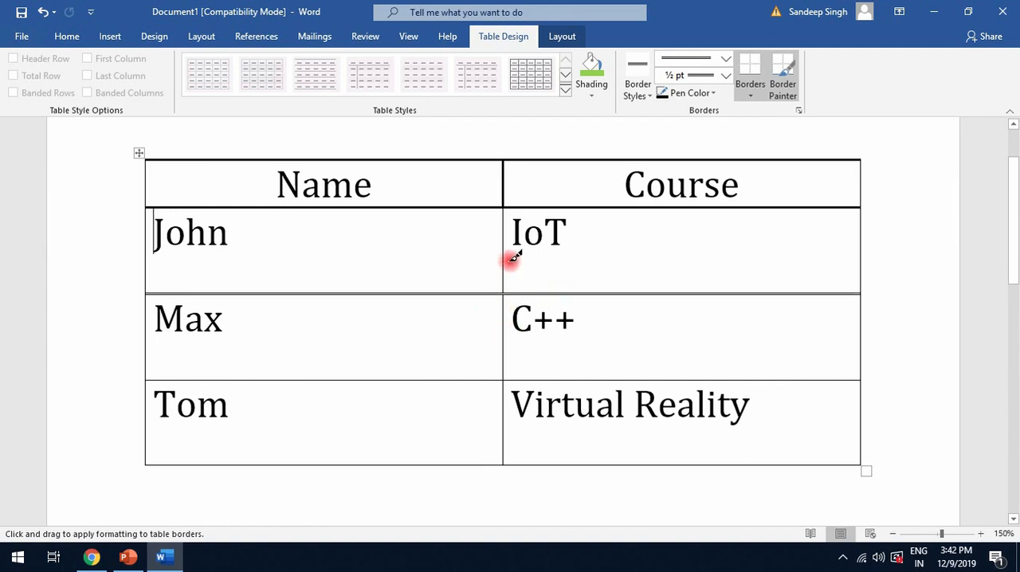
left_click(860, 213)
left_click(860, 184)
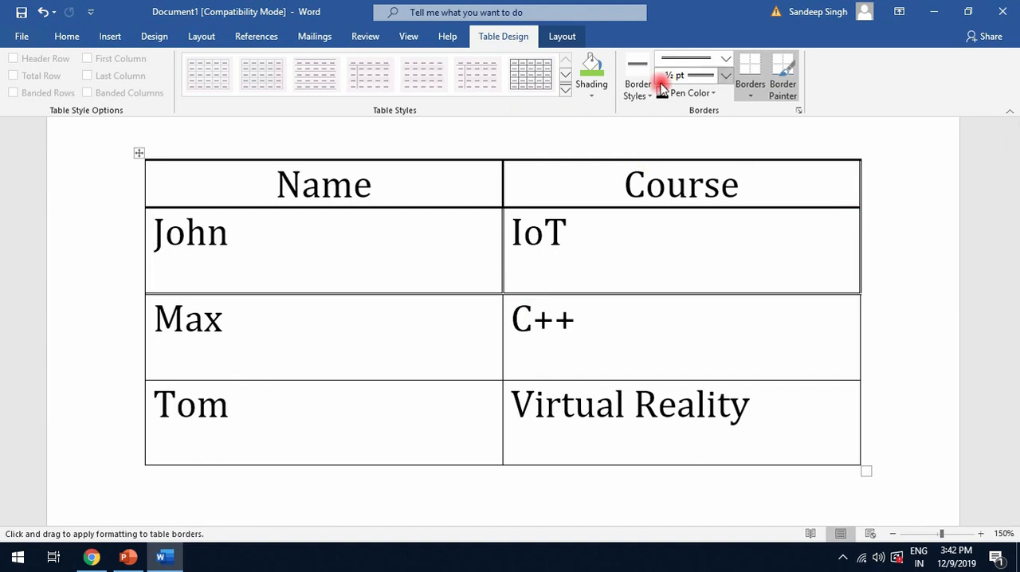
Apply all borders to the cell with the first student's name, and choose a ½ pt multi-line style for border painting
left_click(752, 91)
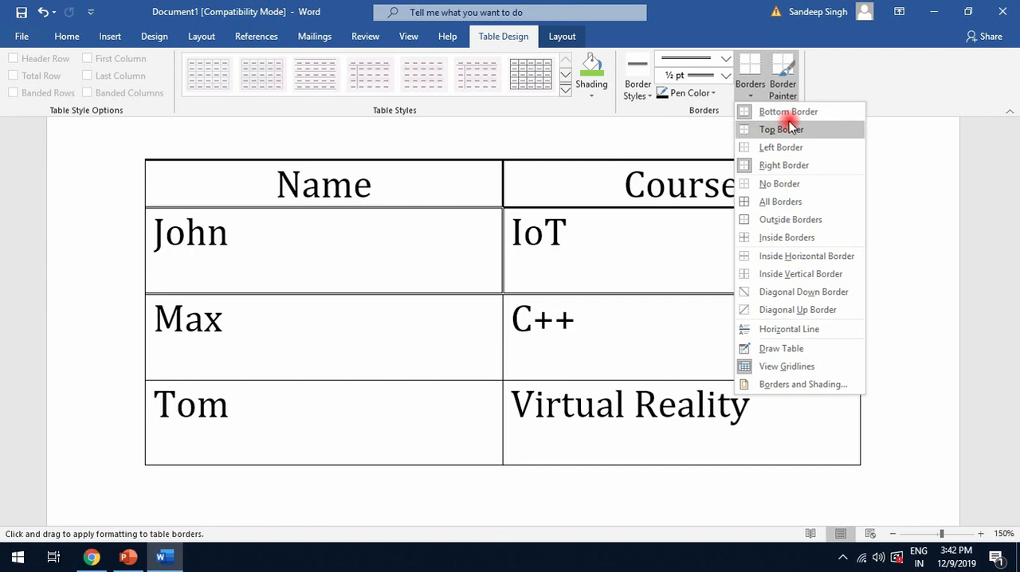
left_click(789, 202)
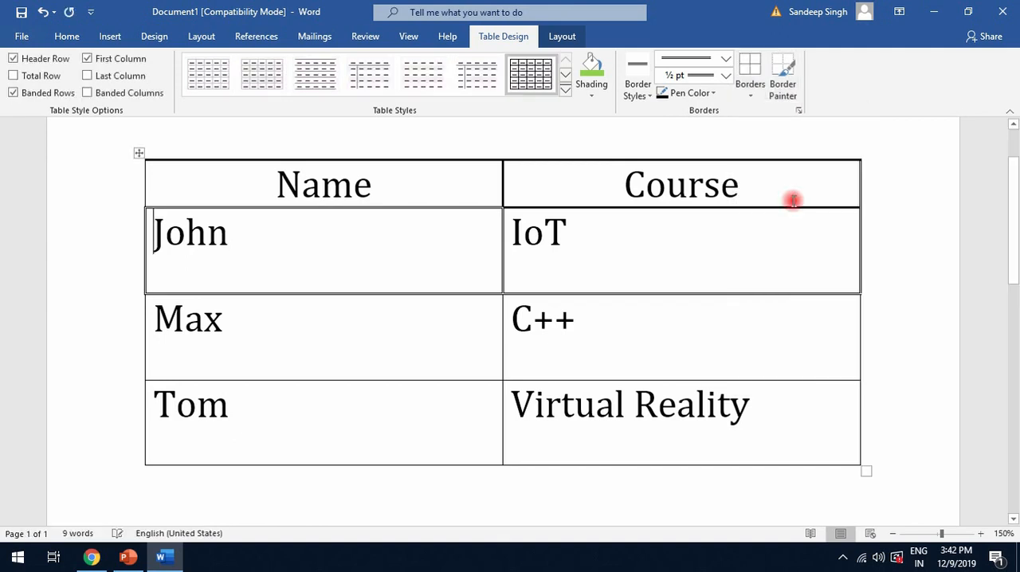
left_click(701, 65)
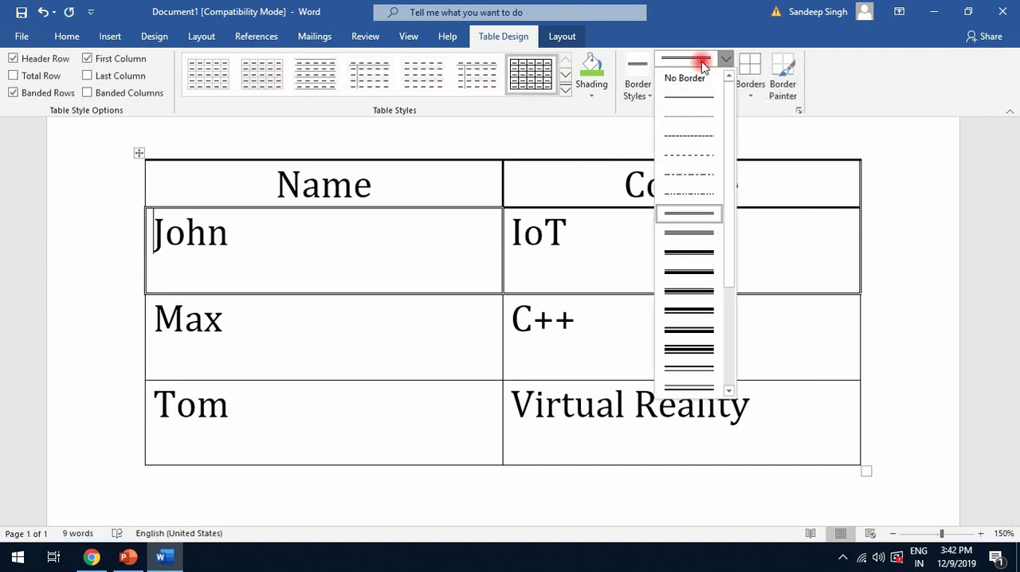
left_click(685, 243)
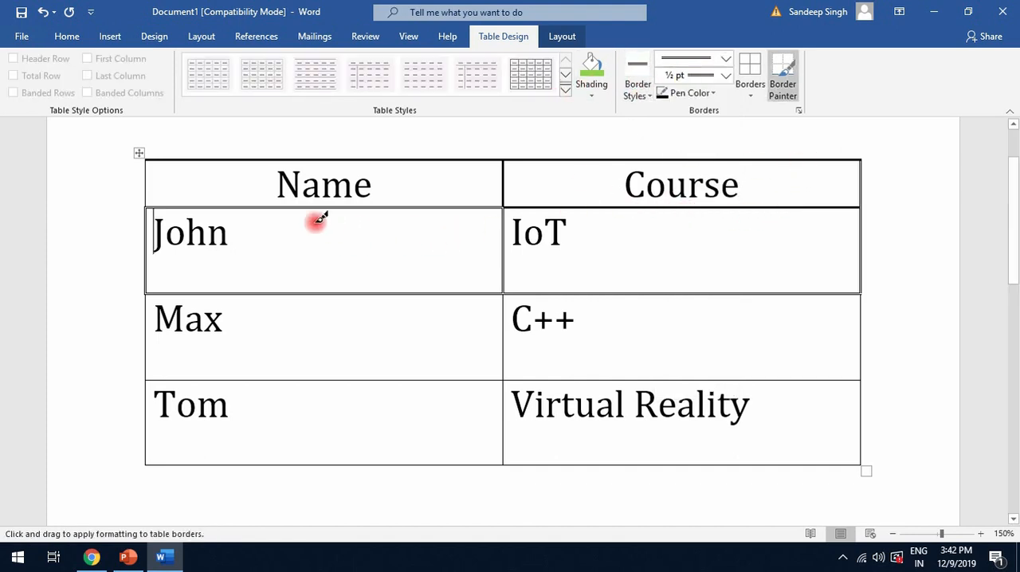
Delete the entire table of names and courses from the document
scroll(319, 221, "down", 6)
scroll(303, 311, "up", 5)
scroll(558, 264, "down", 7)
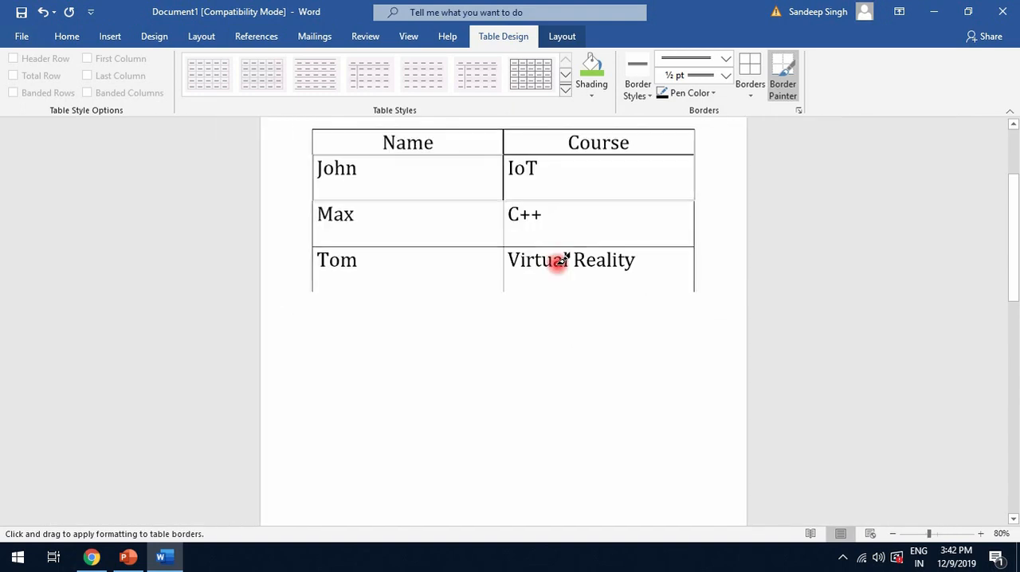
left_click(562, 44)
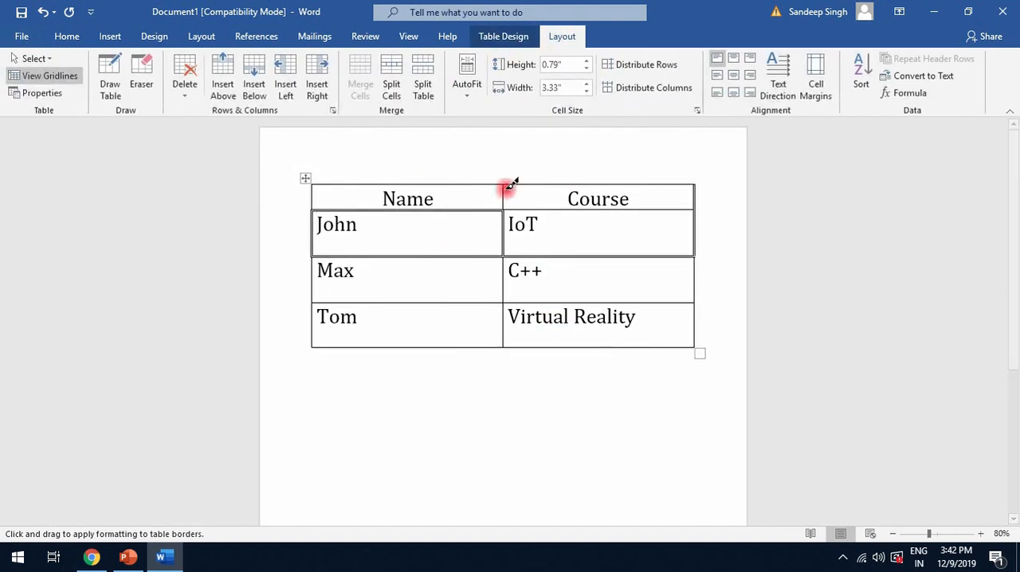
left_click(184, 79)
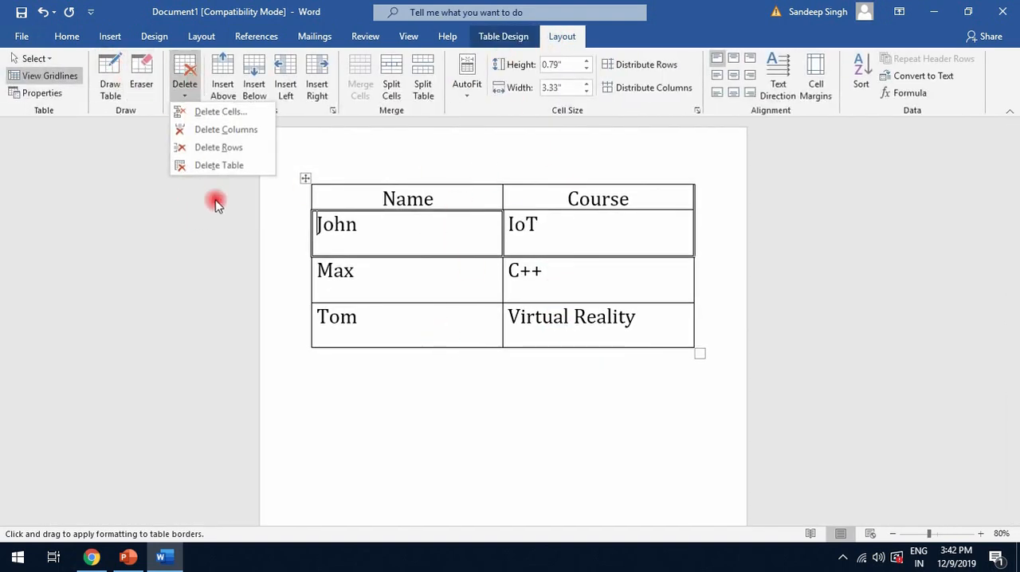
left_click(234, 165)
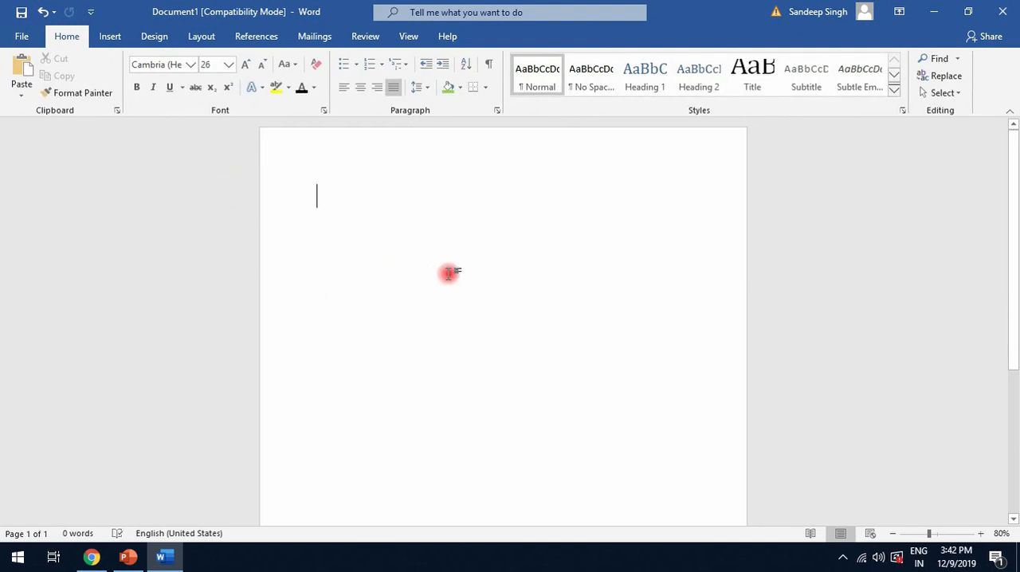